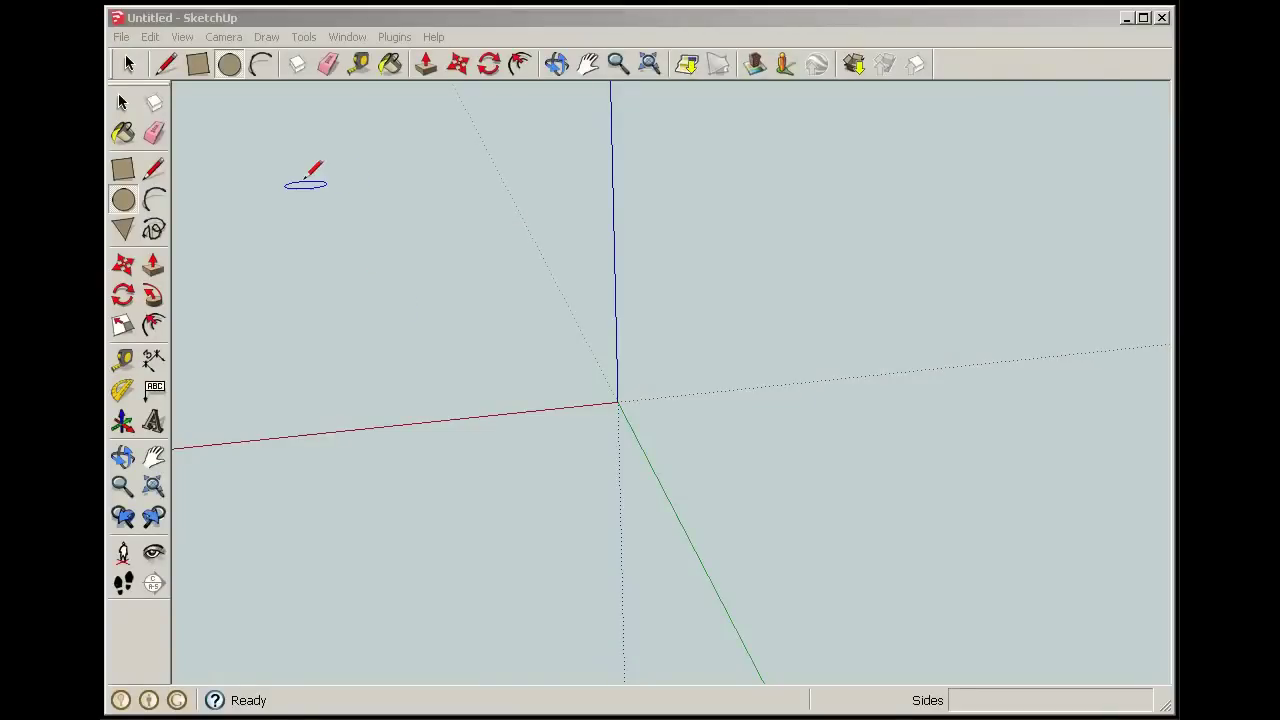
Draw a circle with a 30 mm radius centred on the origin on the ground plane
left_click(228, 64)
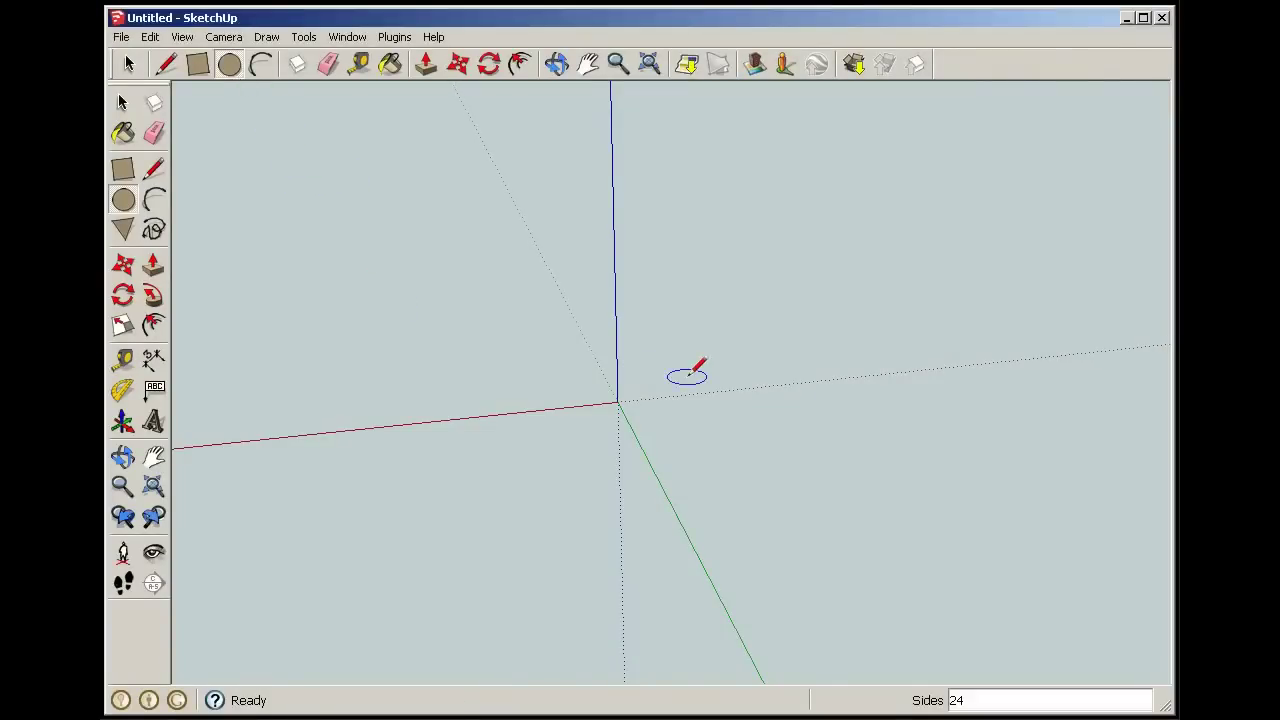
left_click(618, 401)
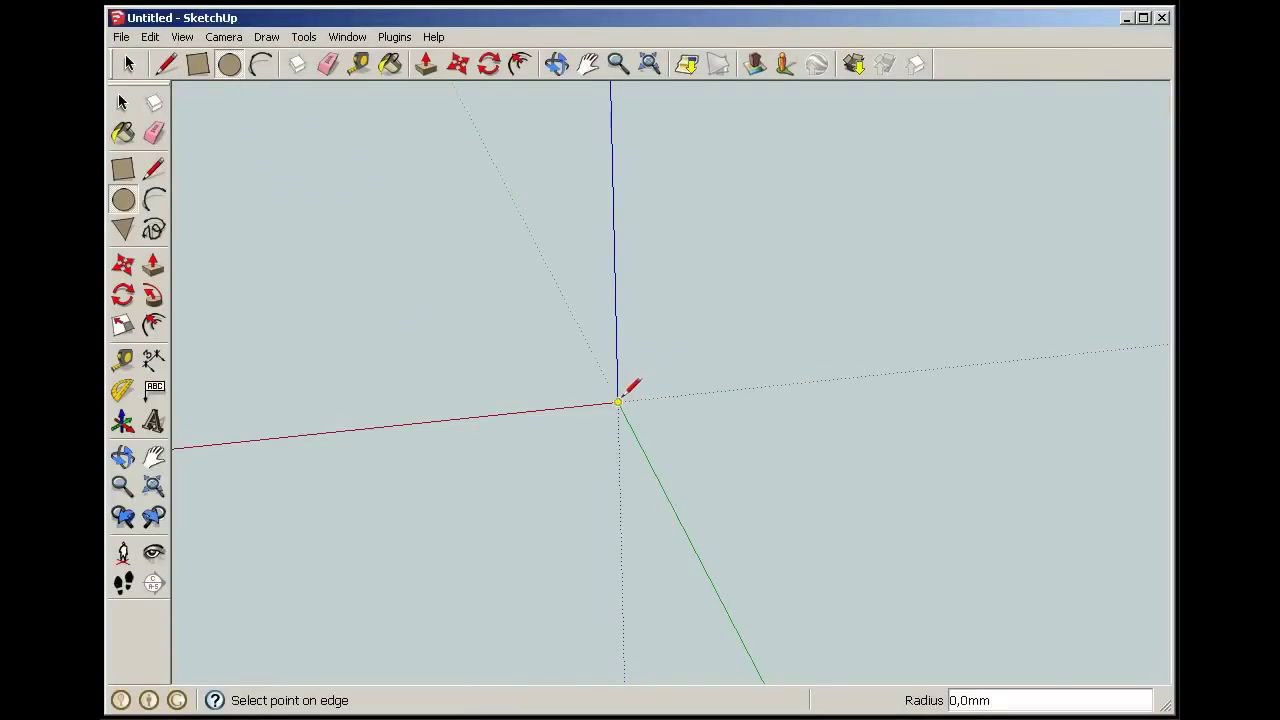
left_click(705, 426)
type("30")
key("Return")
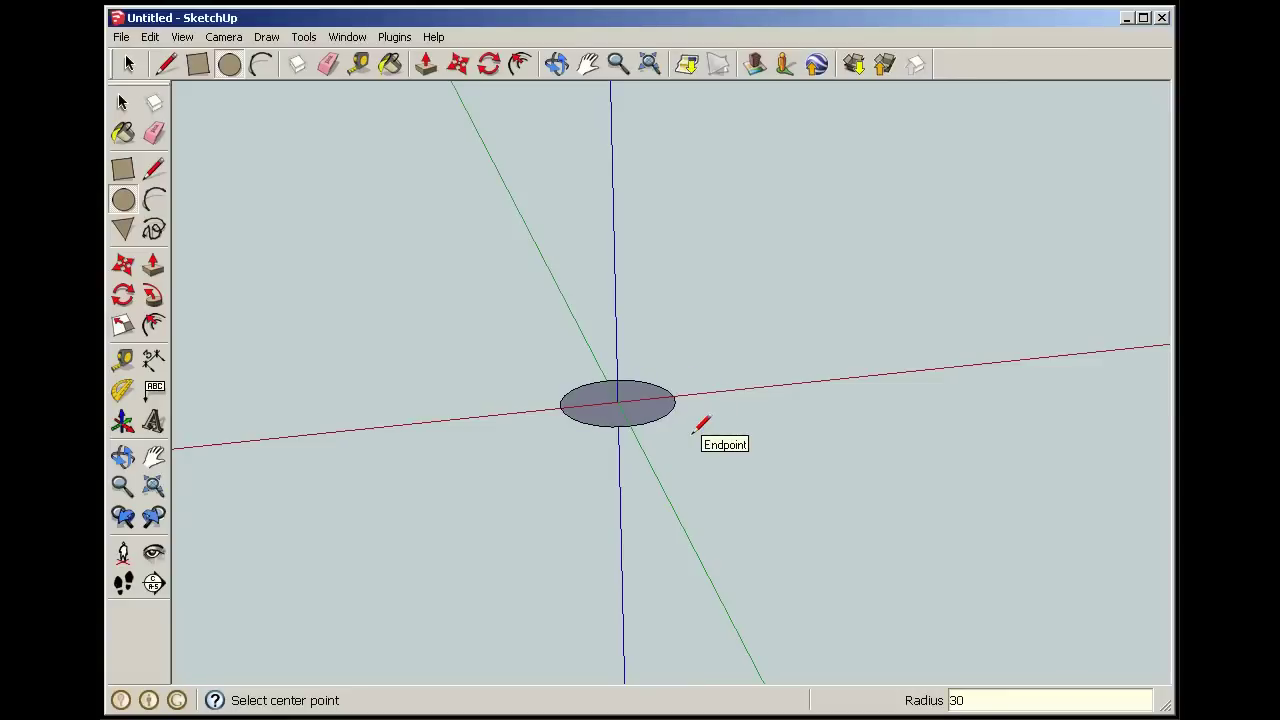
Push/Pull the circle upward 90 mm to form a cylinder
left_click(426, 63)
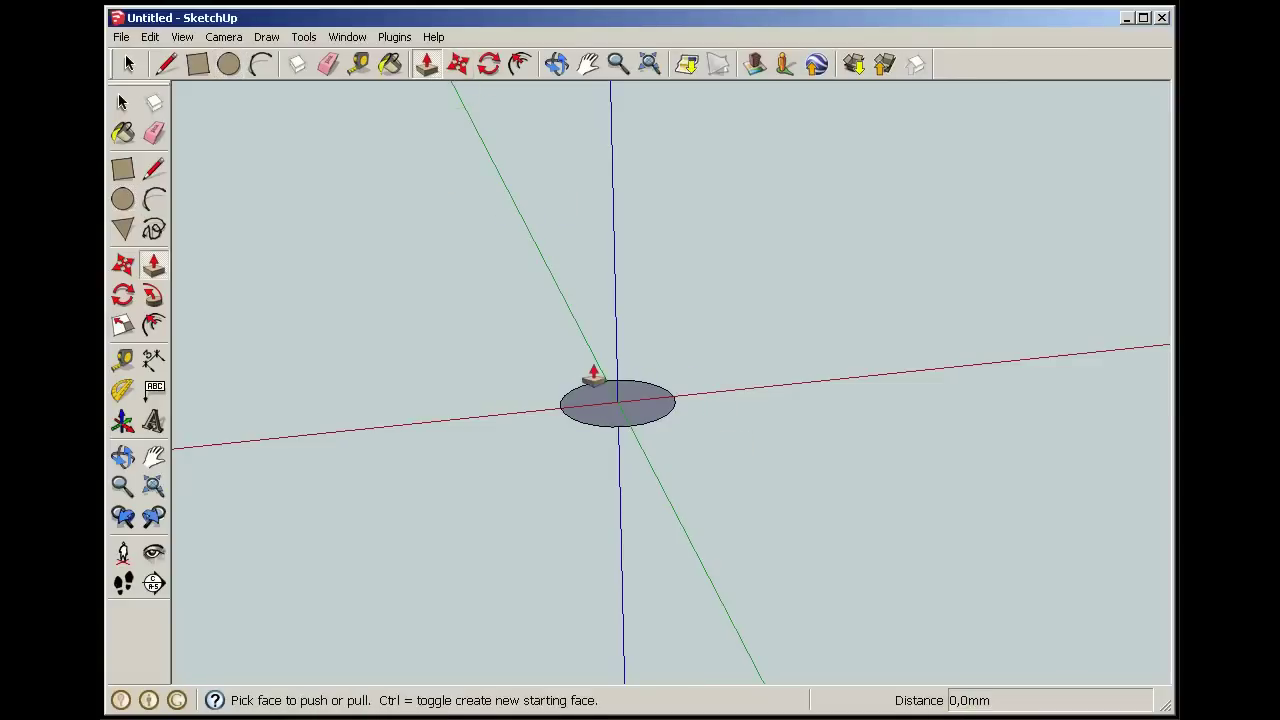
left_click(606, 394)
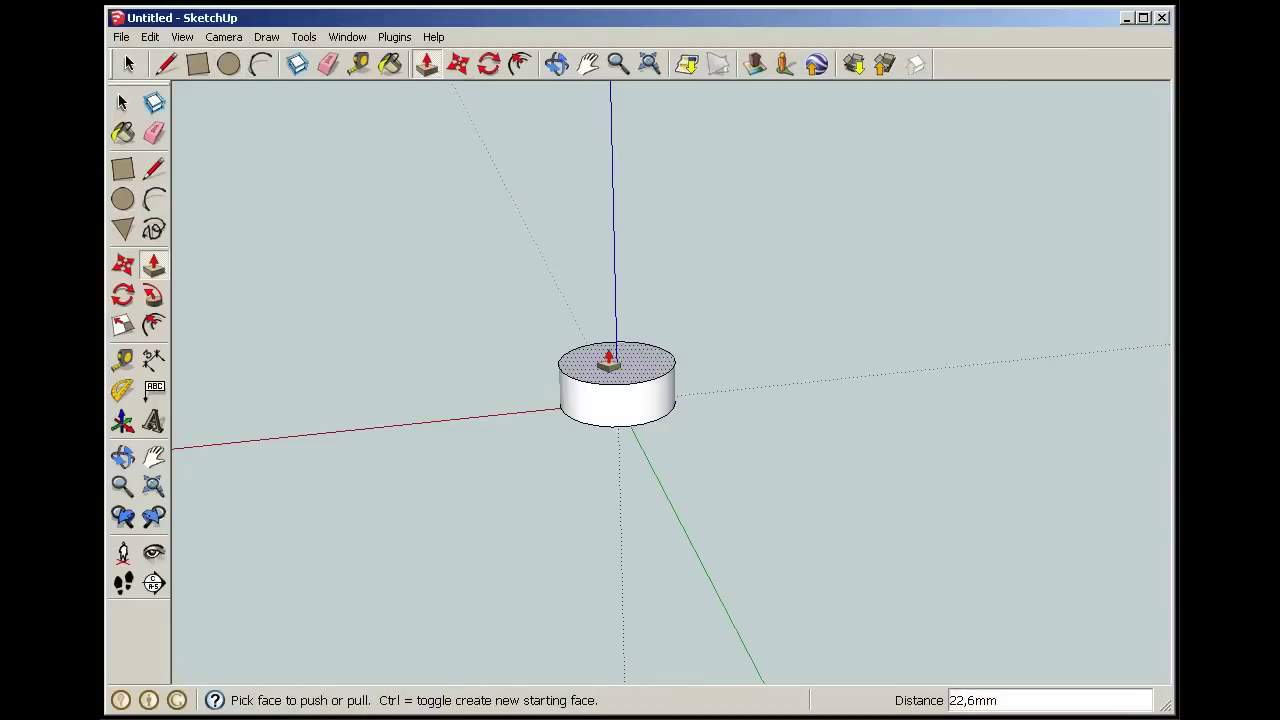
type("90")
key("Return")
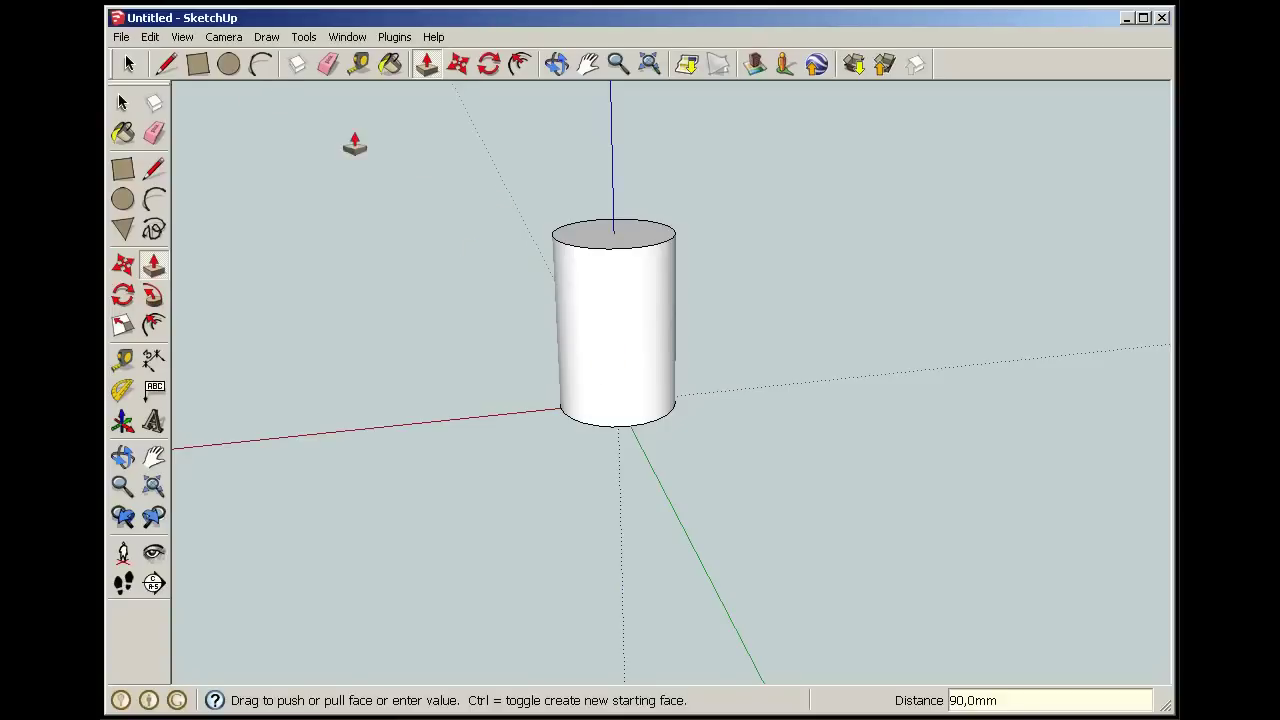
Generate a grouped helix from the cylinder's top face with the Helix plugin, 90 mm high with 6 turns
left_click(128, 63)
scroll(770, 150, "up", 3)
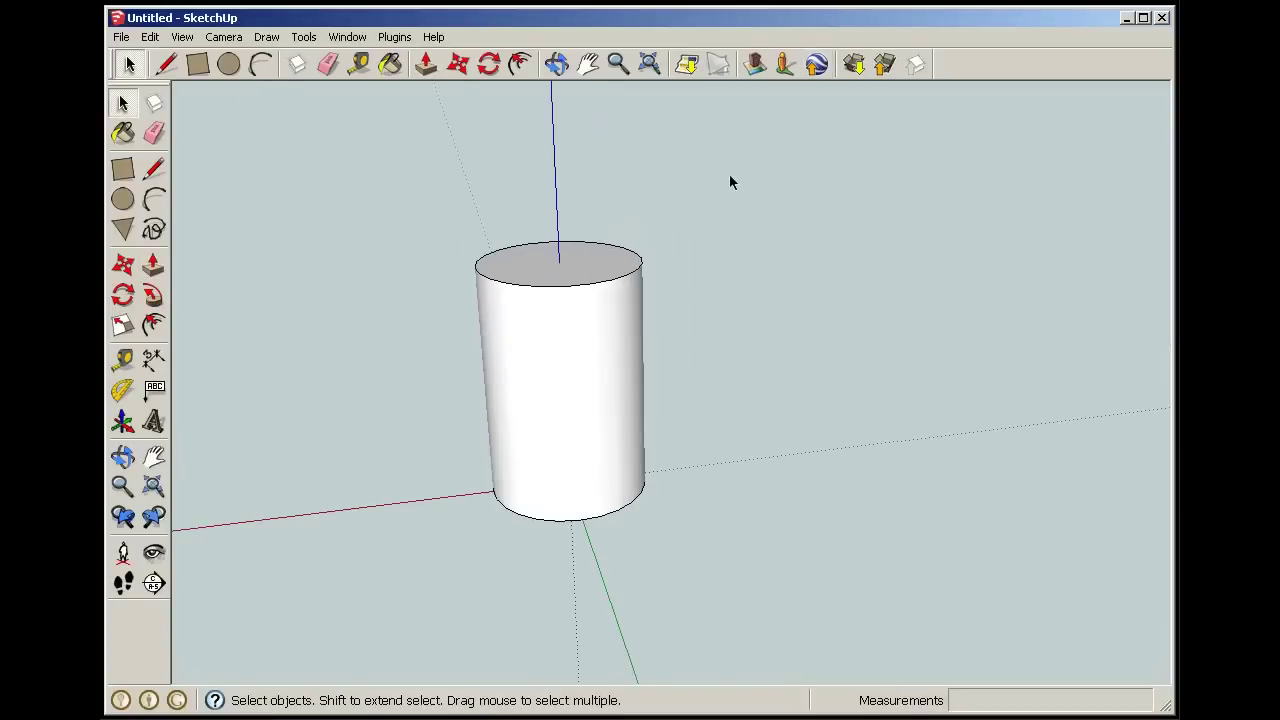
left_click(595, 272)
left_click(395, 37)
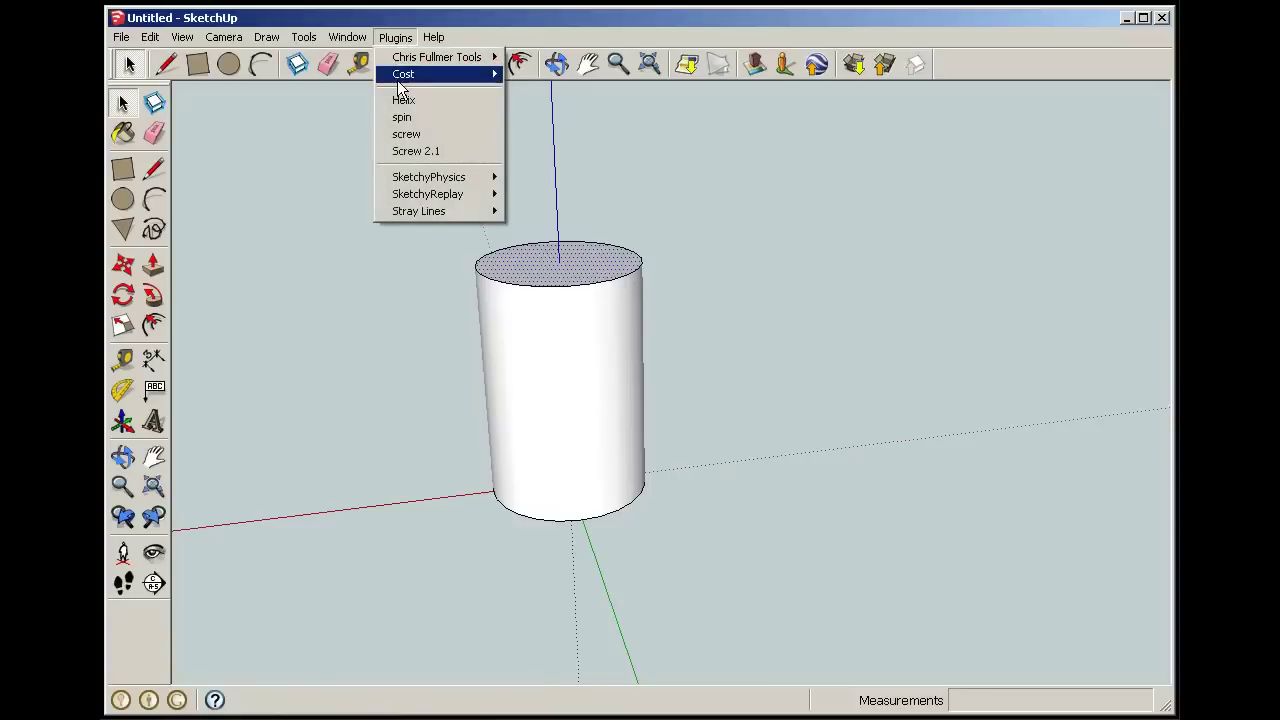
left_click(400, 101)
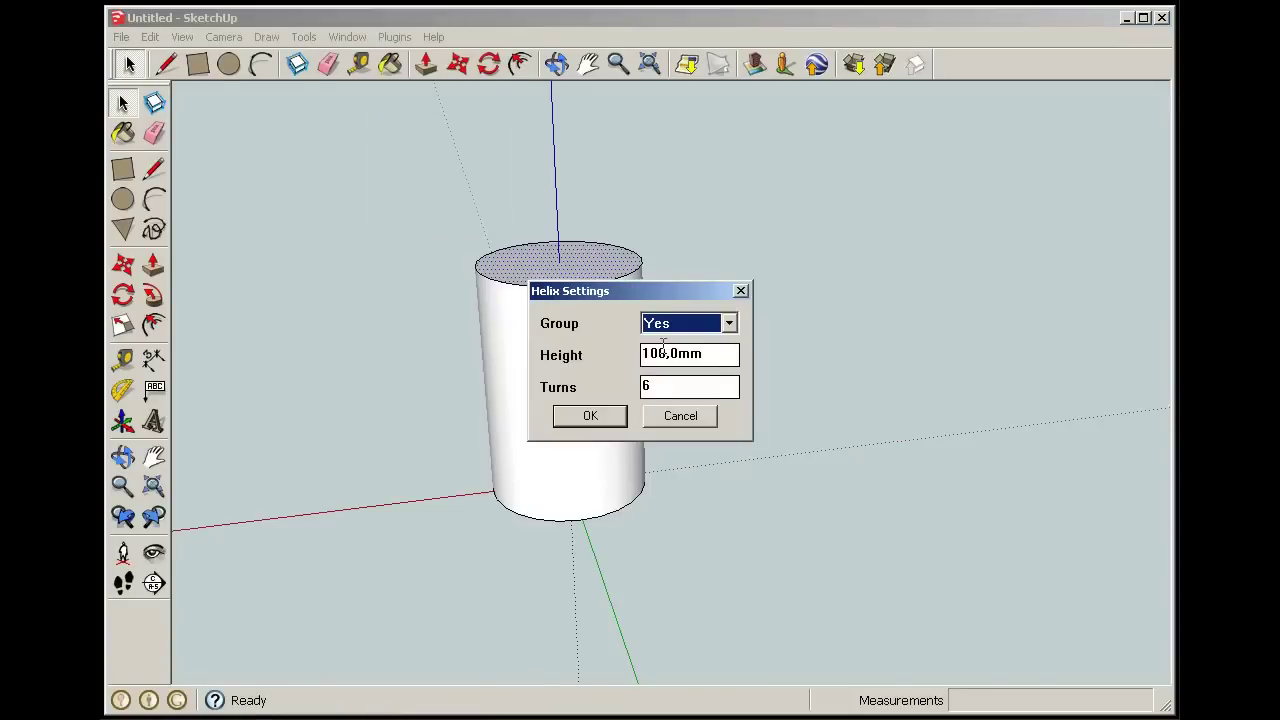
left_click_drag(667, 353, 593, 355)
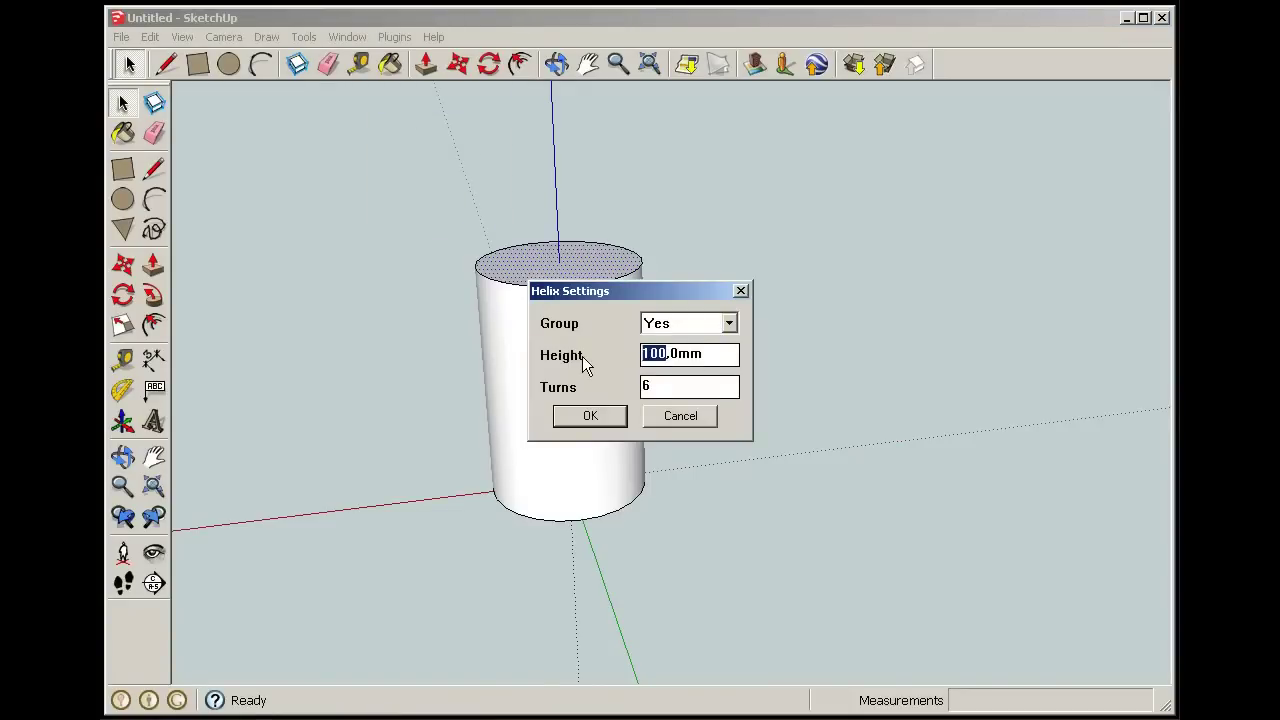
type("90")
left_click(668, 386)
left_click(597, 415)
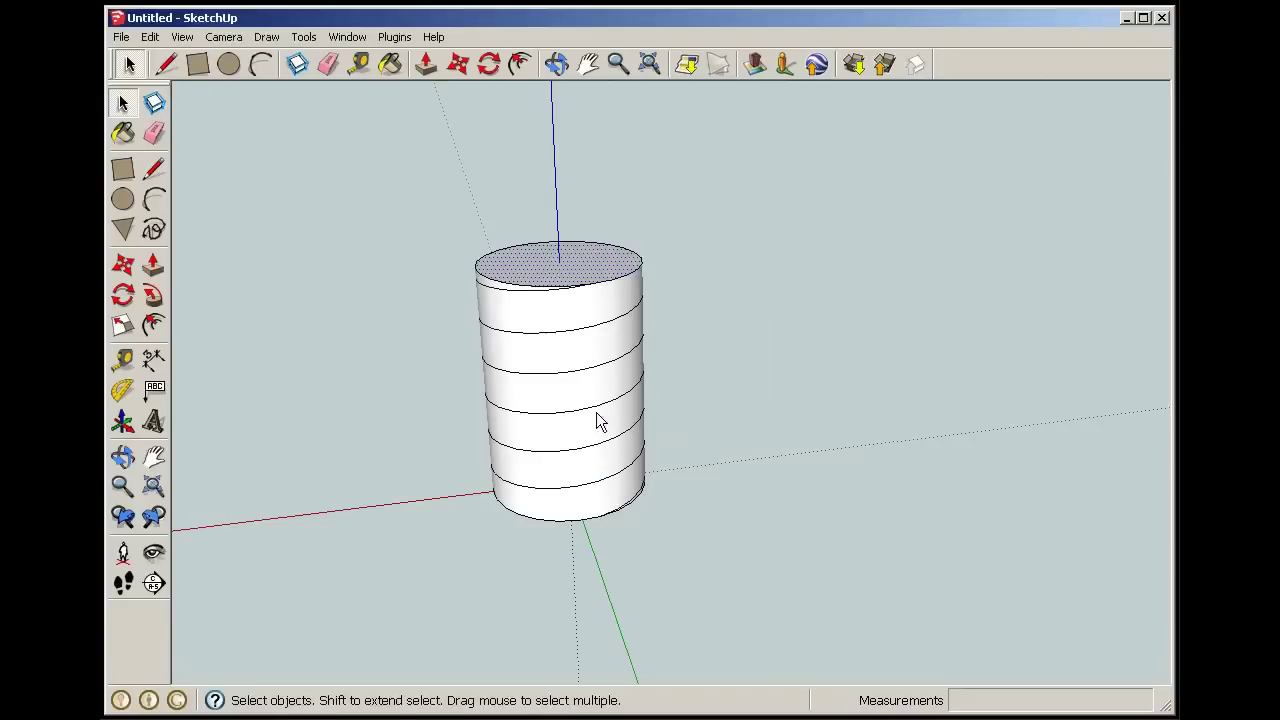
Rotate a copy of the helix group by 75° about the centre of the cylinder's top face
left_click(731, 408)
left_click(587, 335)
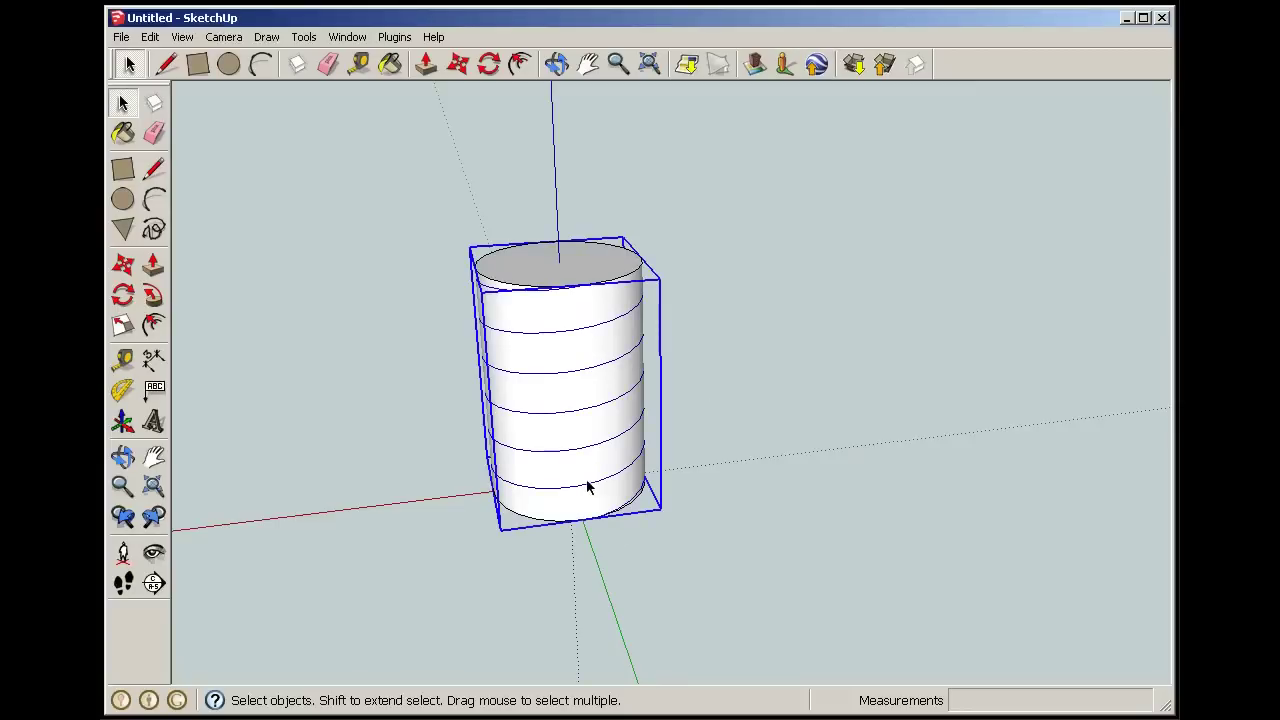
left_click(778, 453)
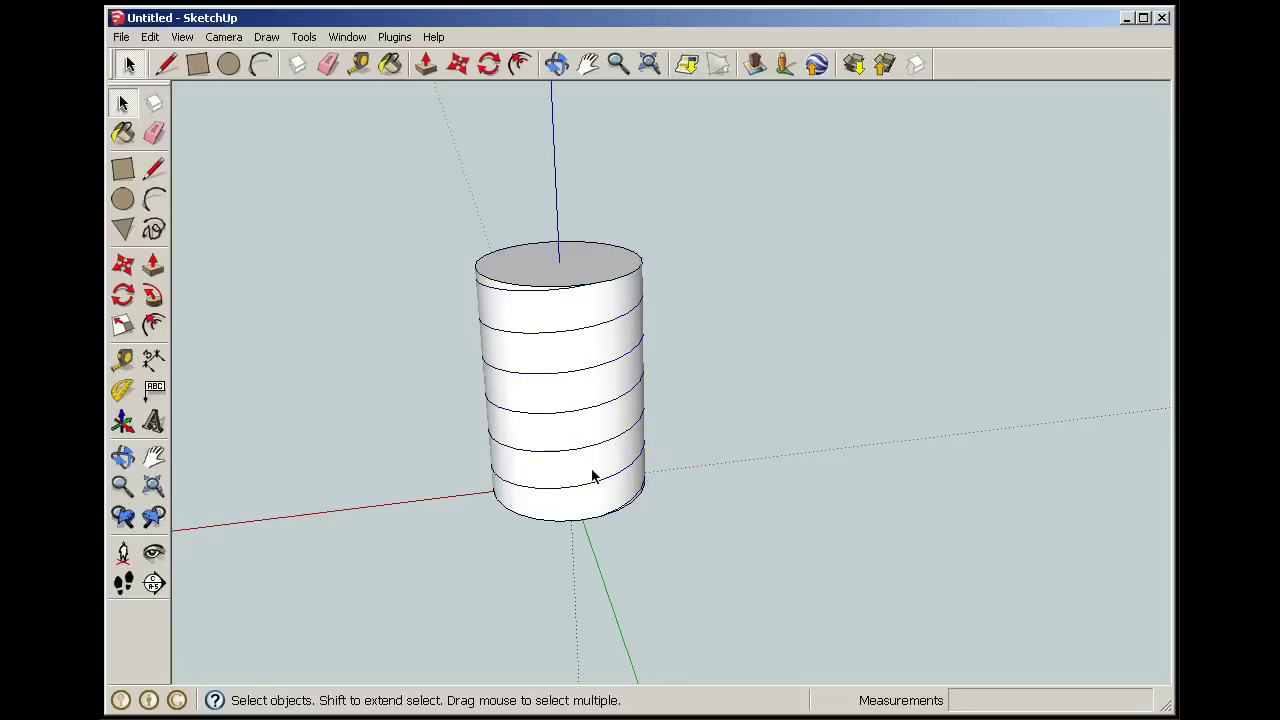
left_click(593, 483)
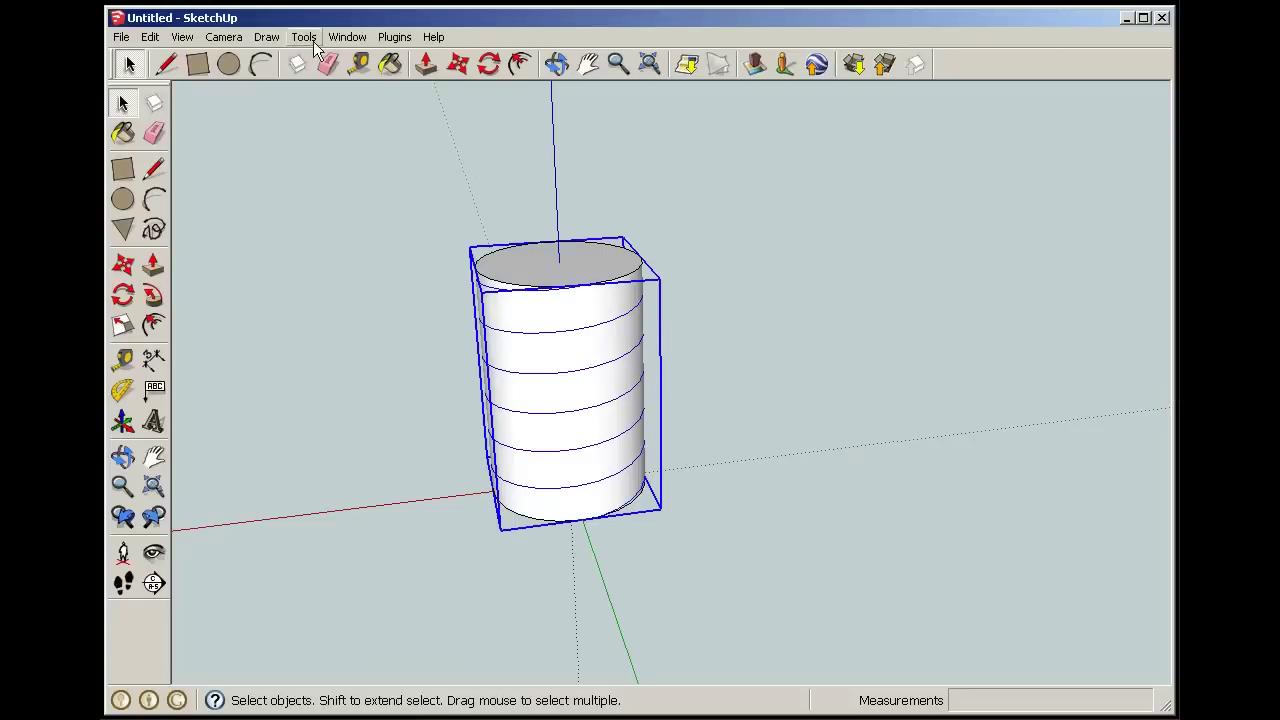
left_click(489, 68)
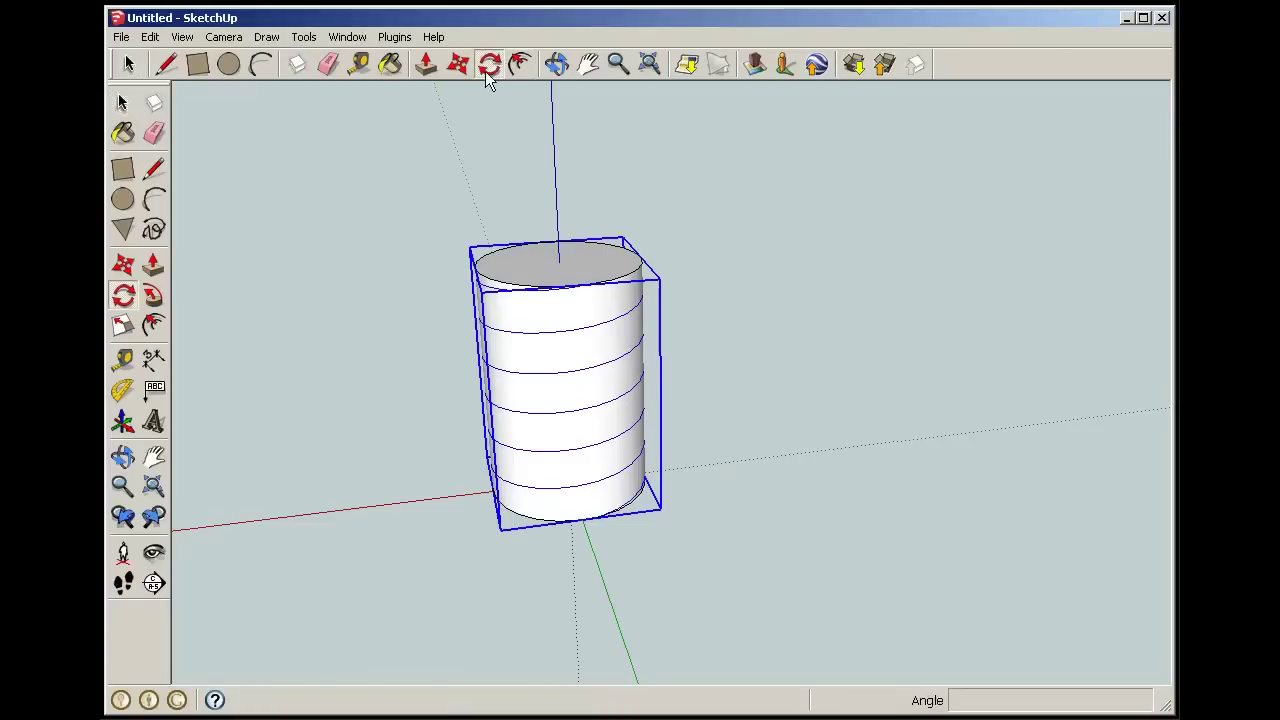
left_click(559, 261)
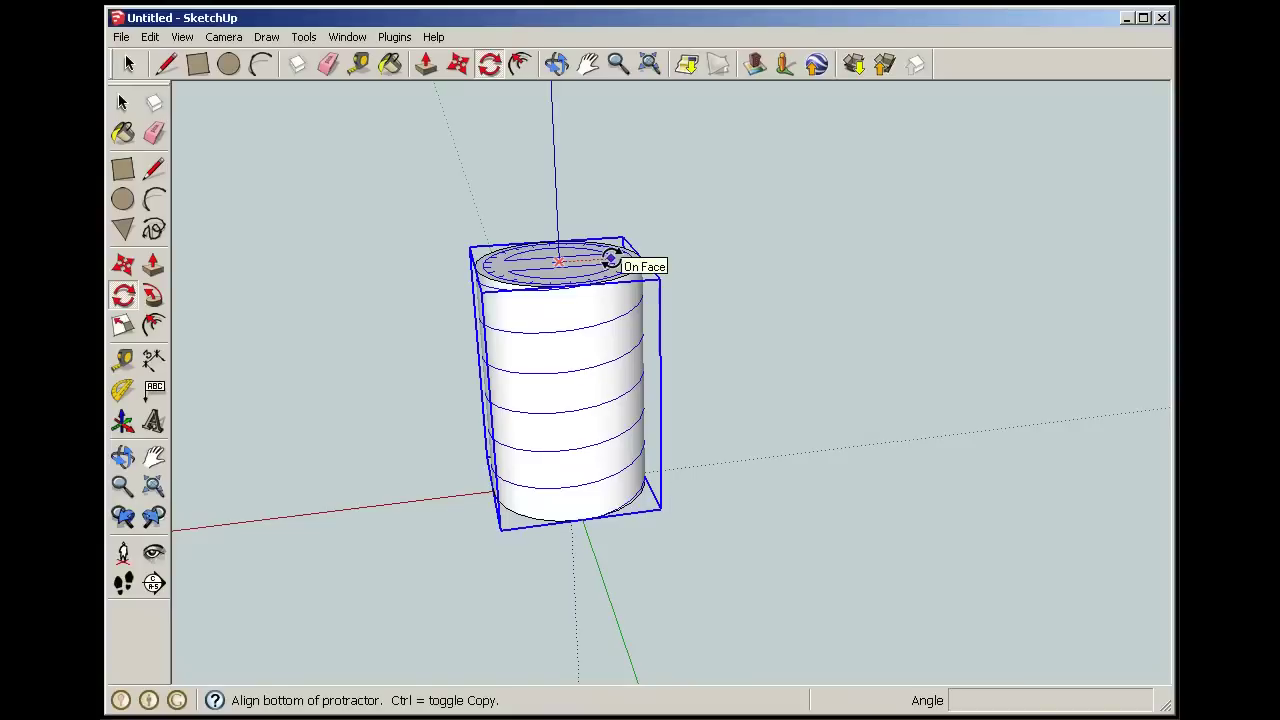
left_click(611, 259)
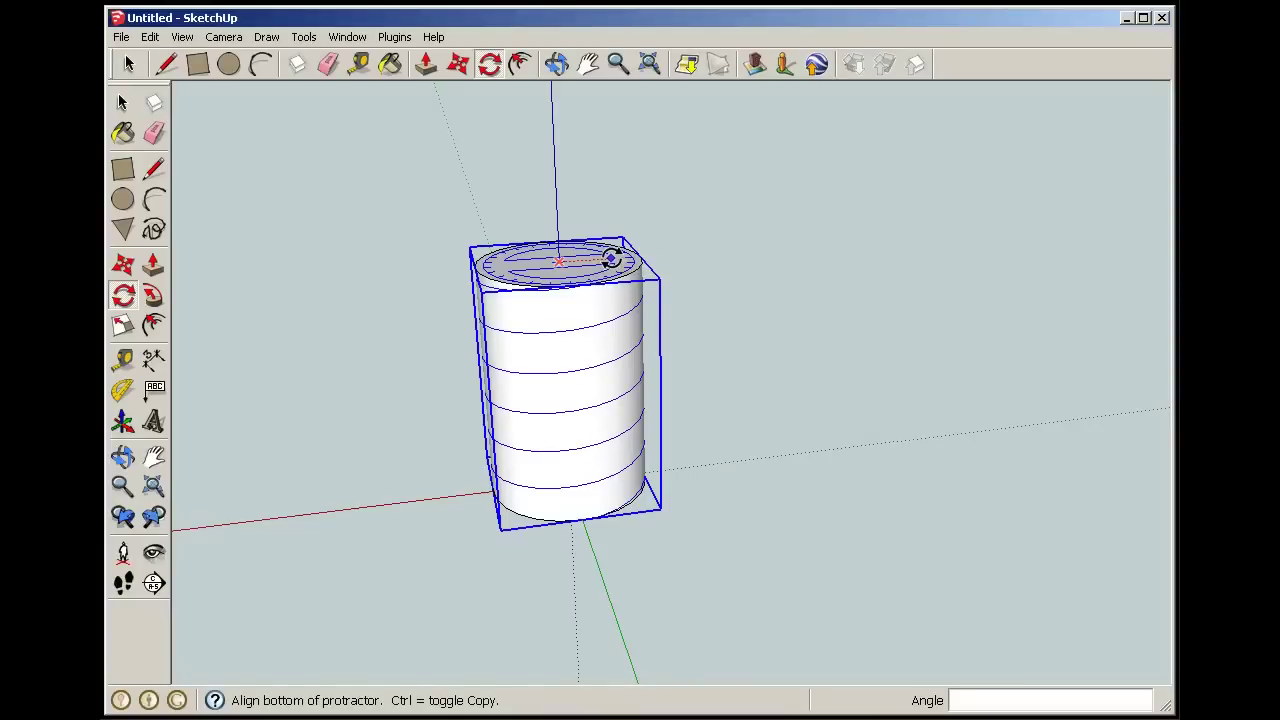
left_click(611, 259)
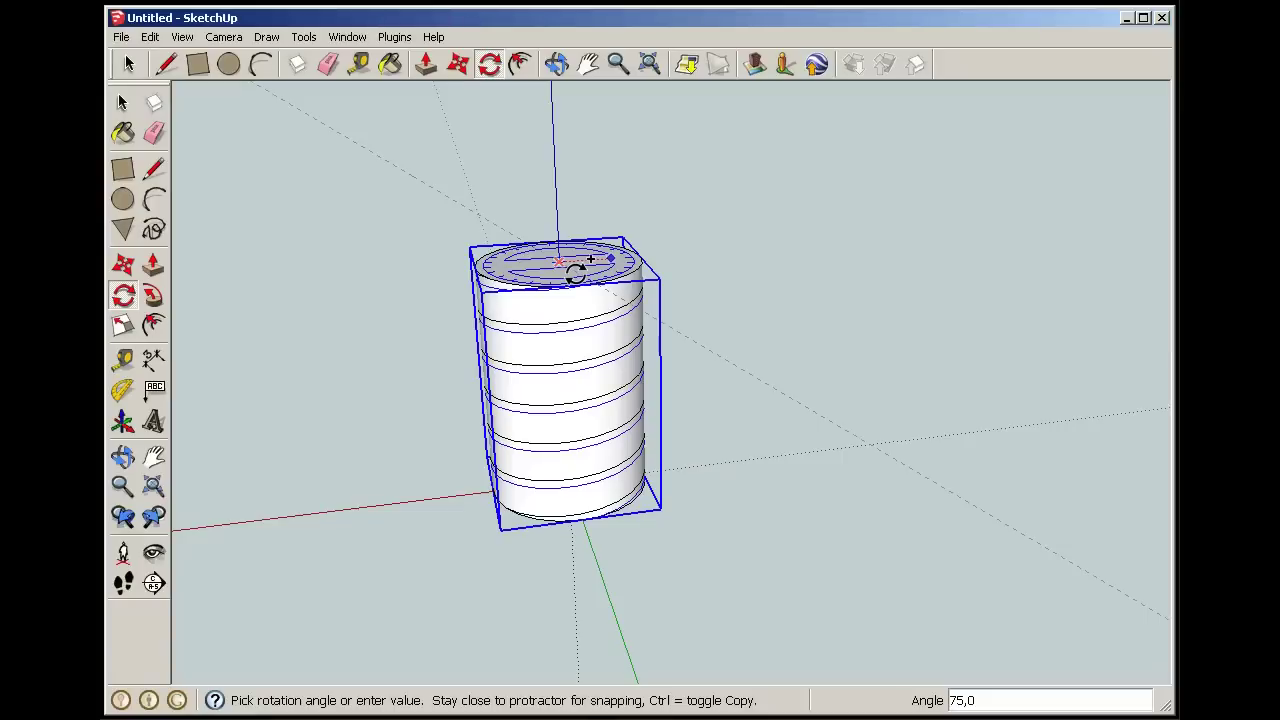
left_click(576, 273)
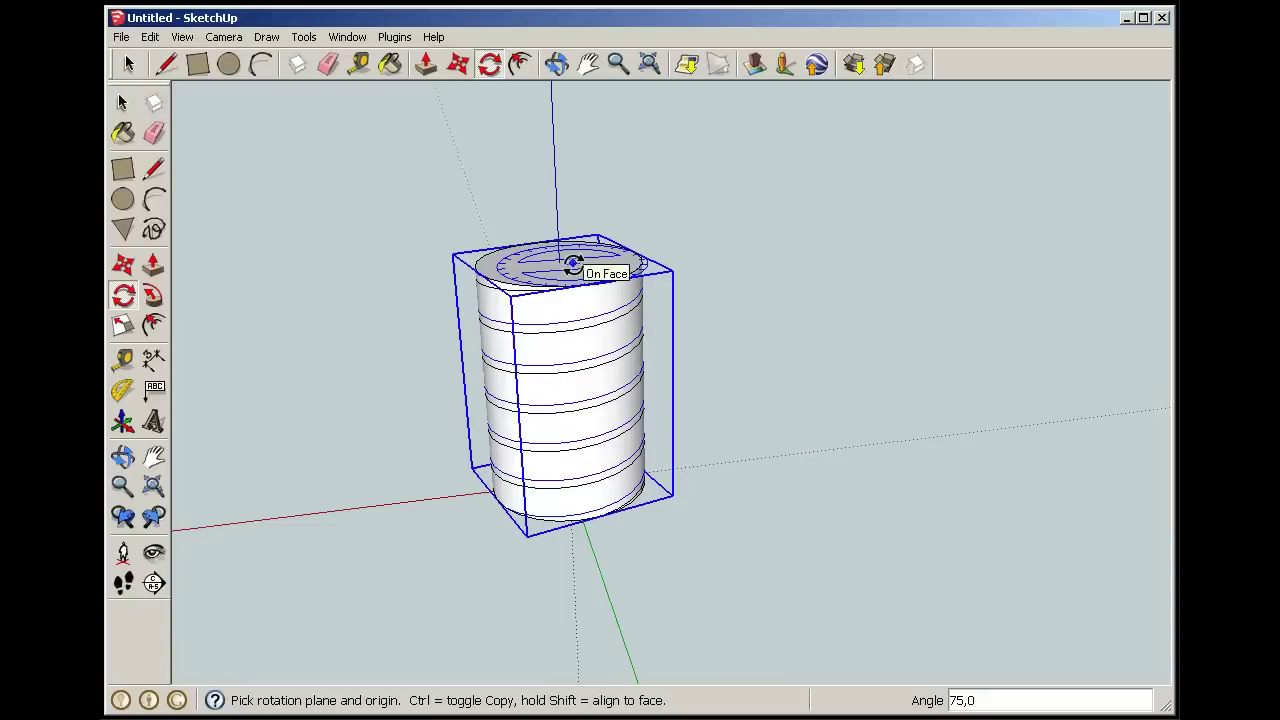
Multiply the rotated helix copy by two (x2) and clear the selection
type("x2")
key("Return")
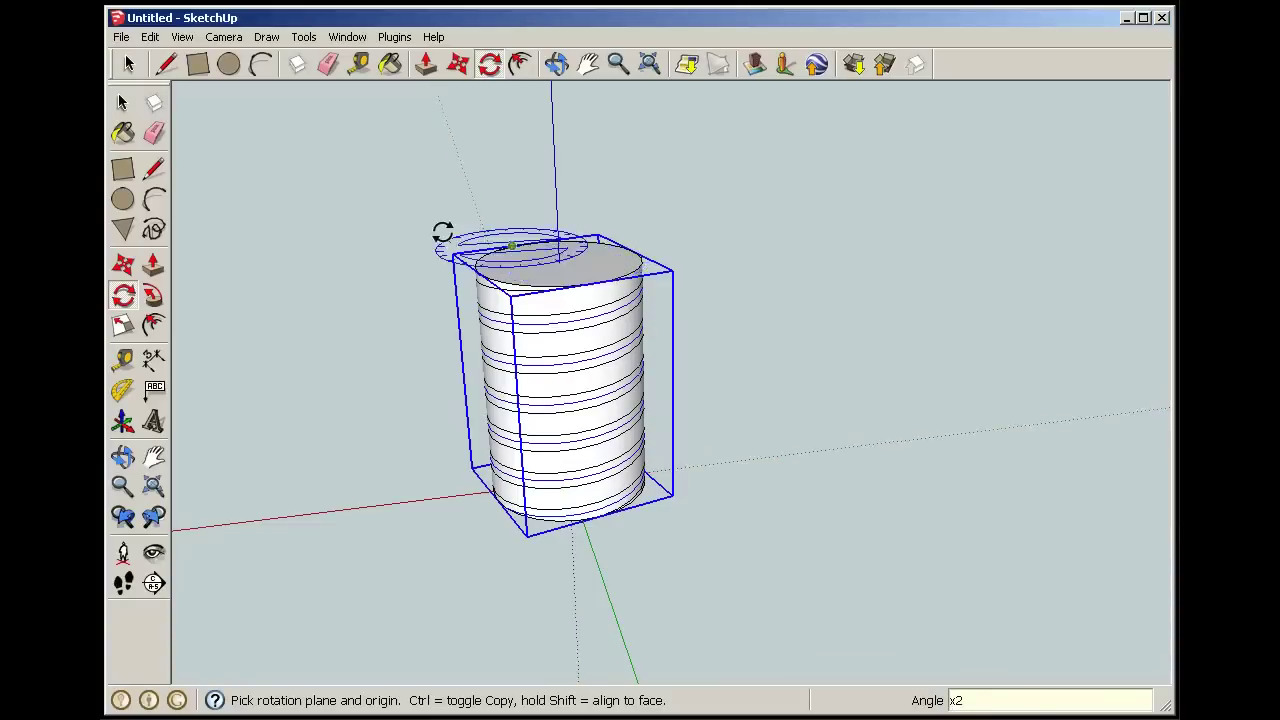
left_click(128, 64)
left_click(383, 265)
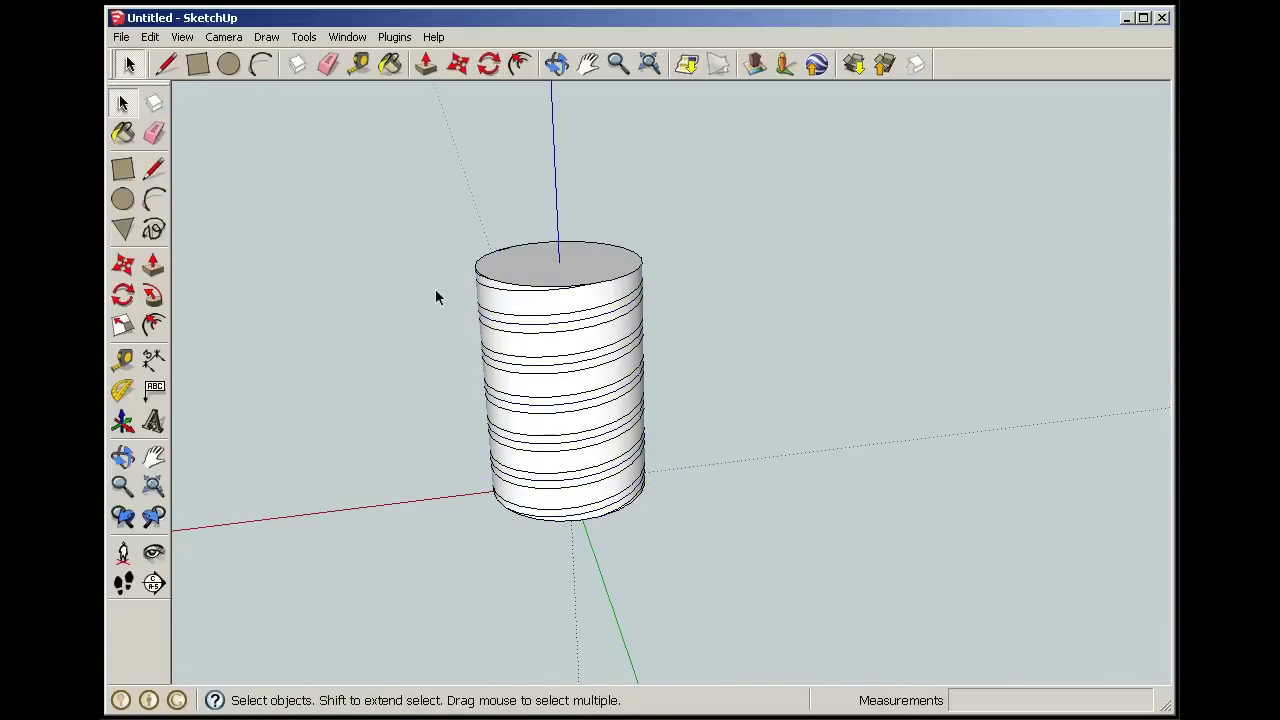
Taper the cylinder and all helices together with FredoScale Box Tapering, scaling the top about its centre to 0.65
left_click_drag(315, 157, 888, 663)
right_click(612, 370)
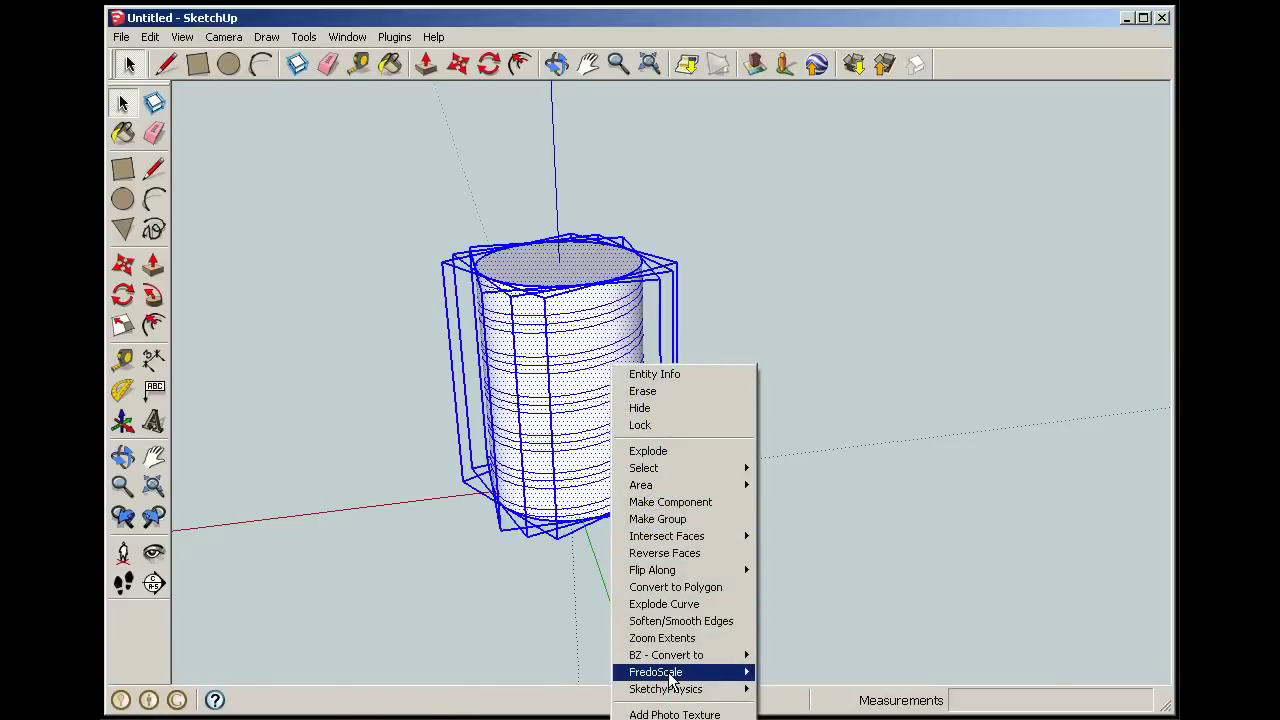
mouse_move(672, 673)
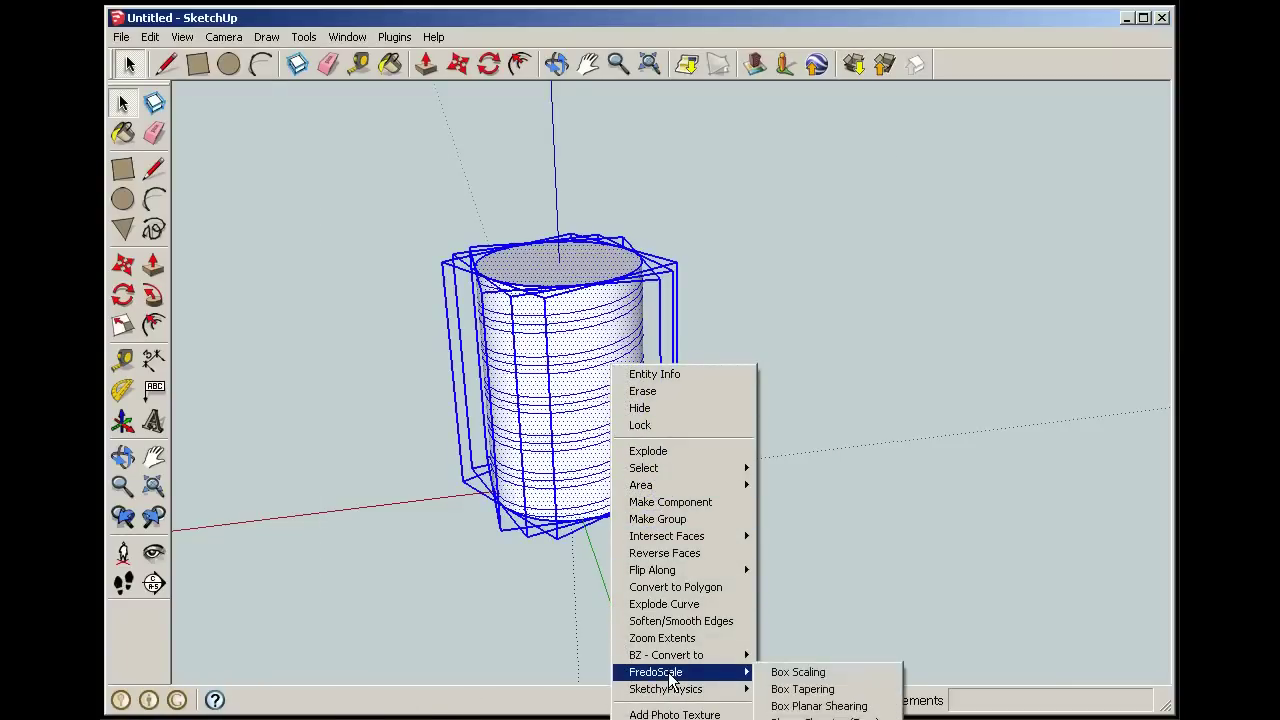
left_click(801, 689)
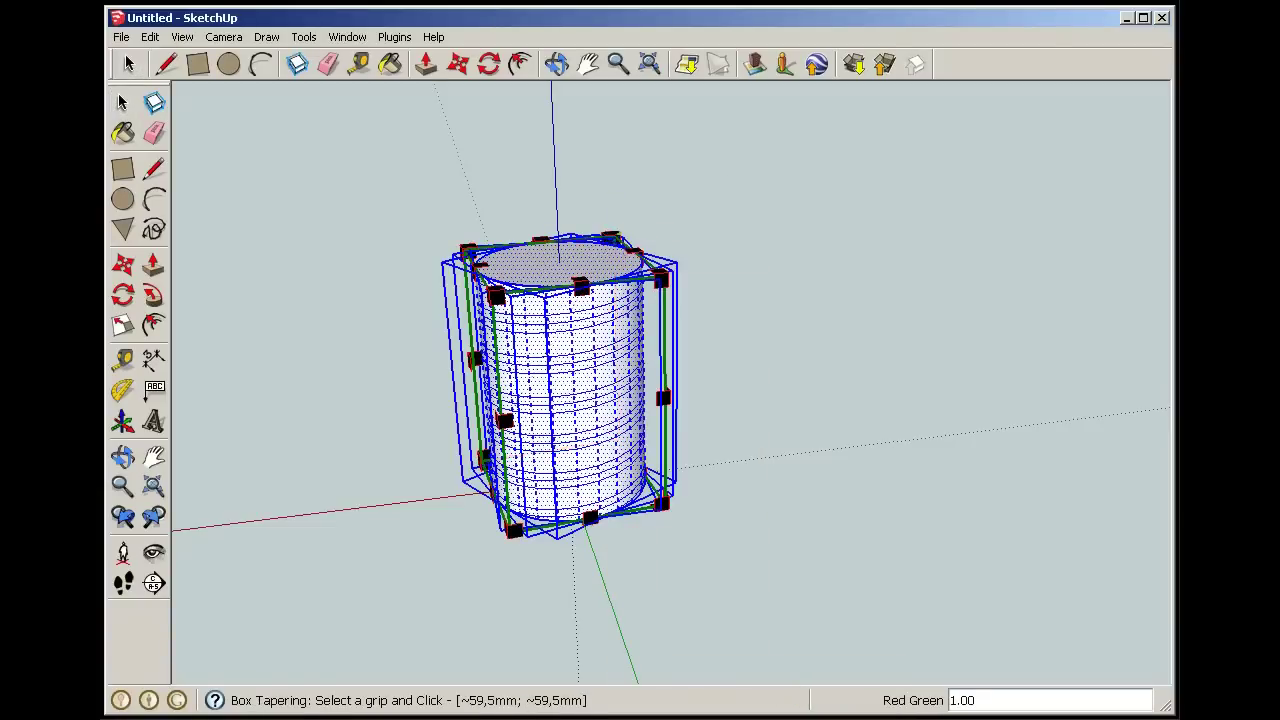
left_click(614, 236)
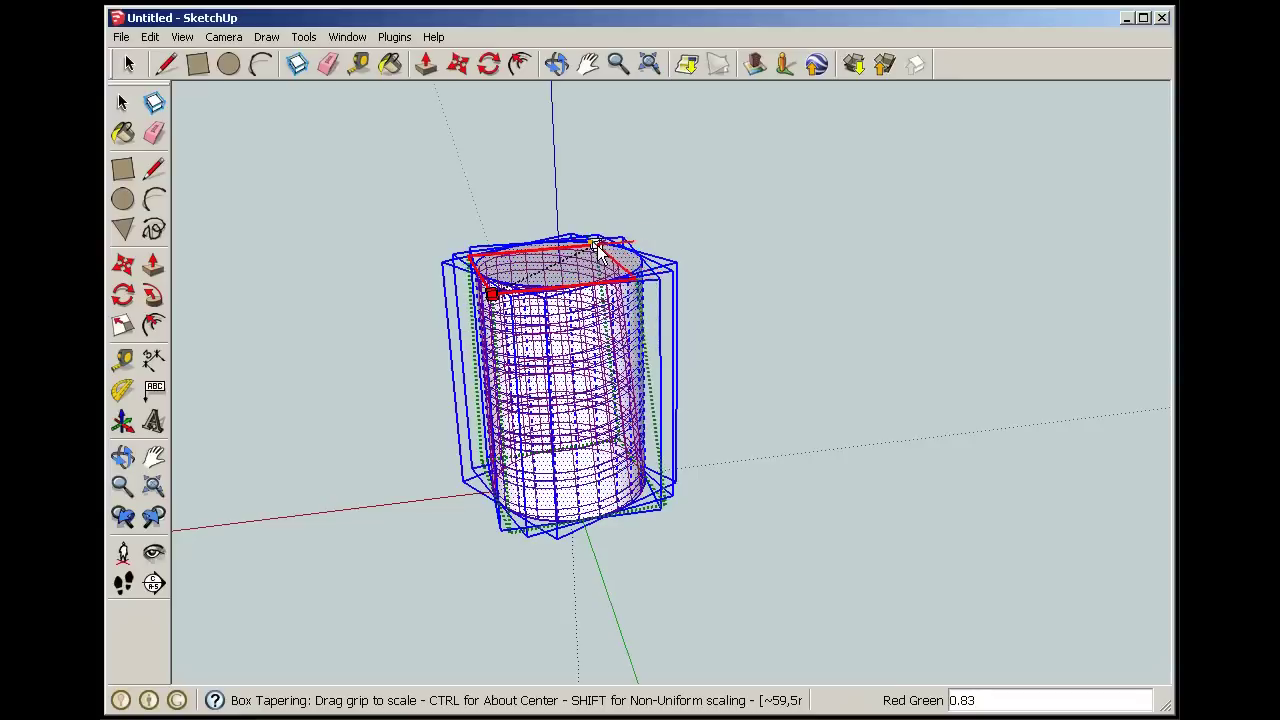
key("ctrl")
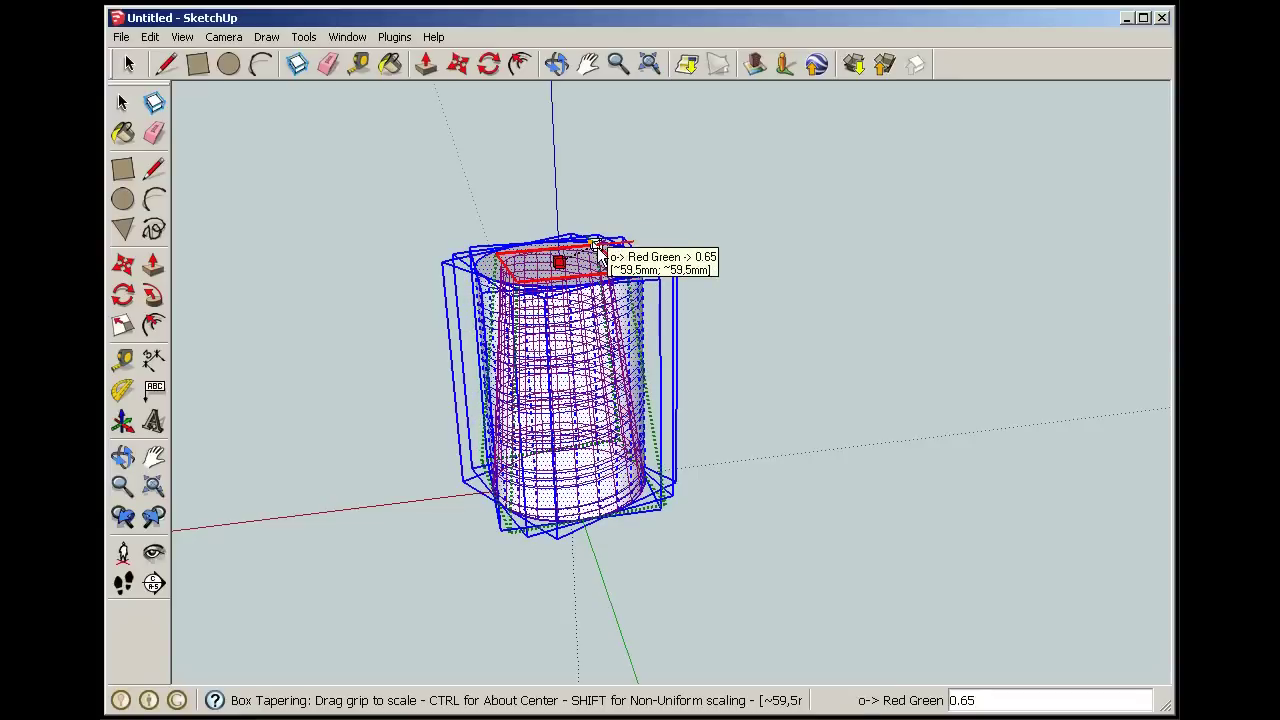
left_click(598, 250)
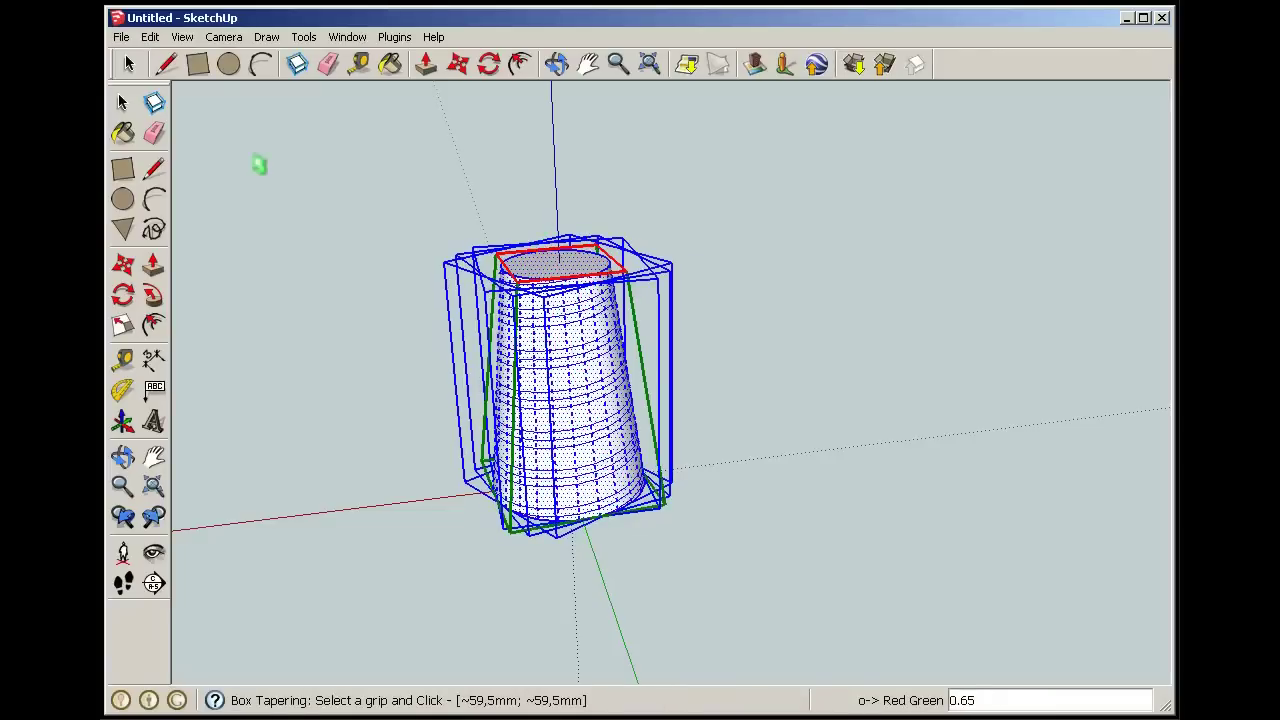
left_click(128, 64)
left_click(317, 283)
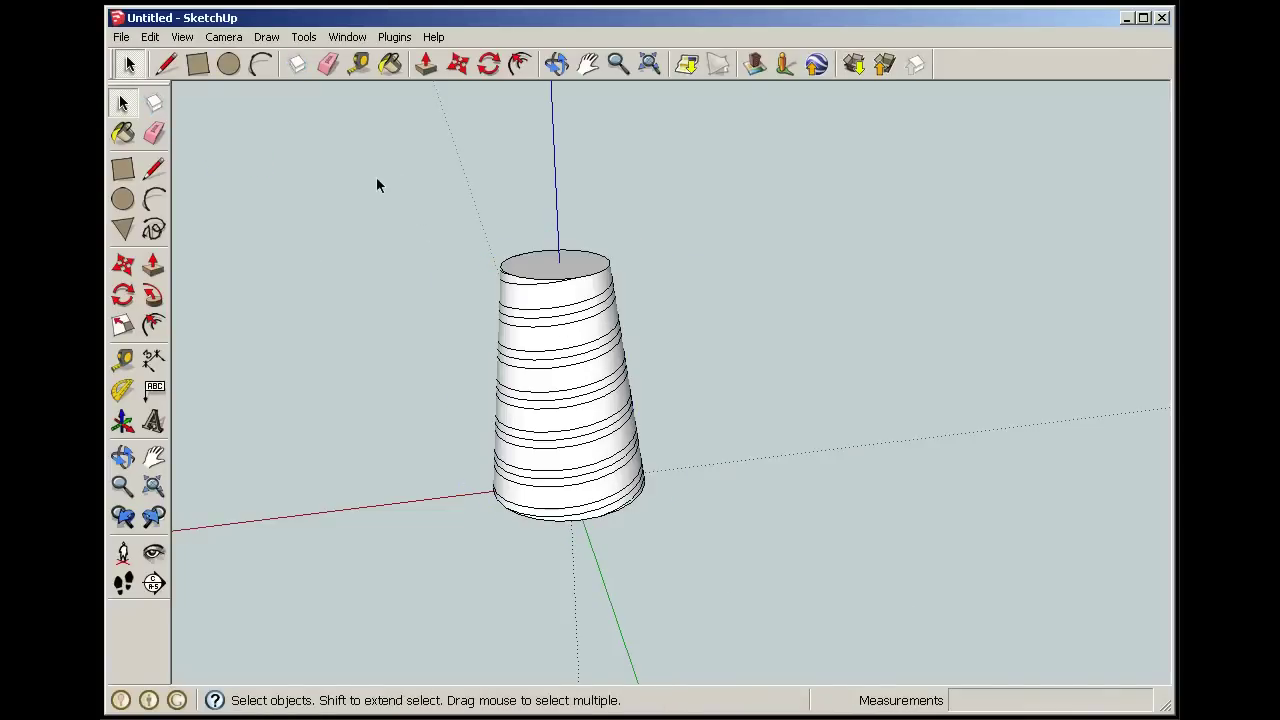
Explode the helix groups together with the tapered cylinder so their geometry merges
left_click_drag(357, 162, 732, 584)
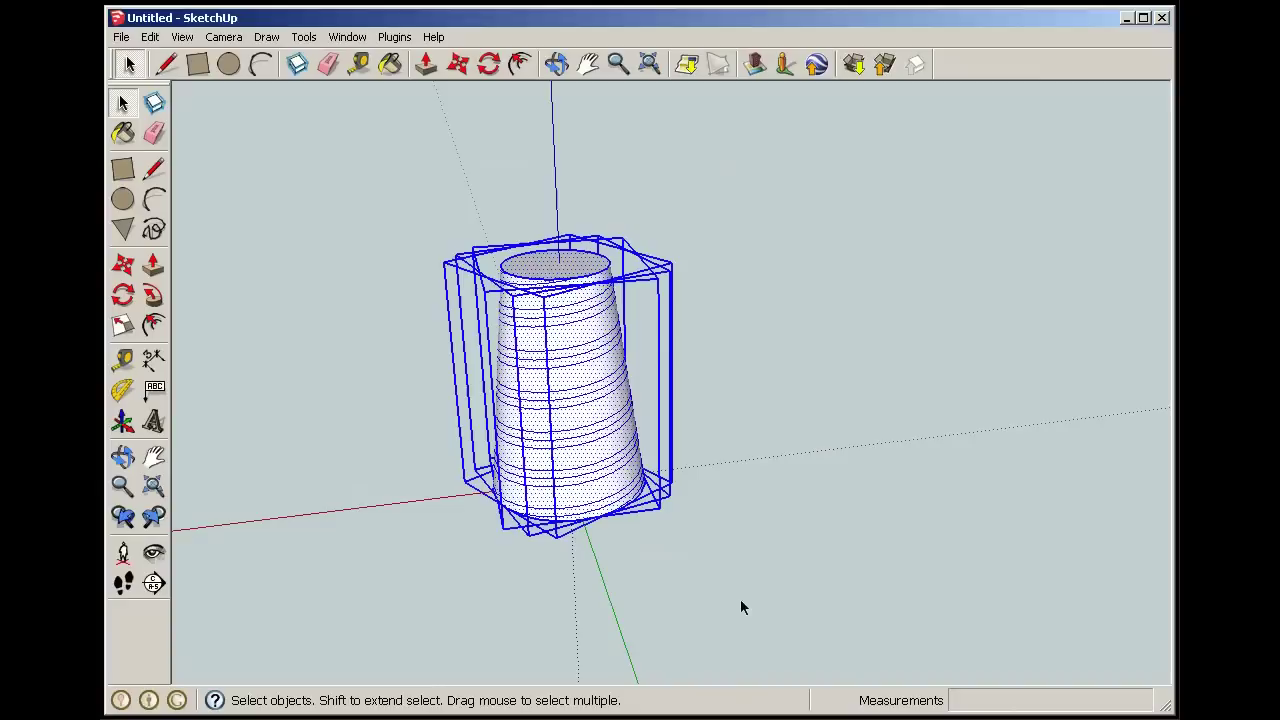
right_click(605, 382)
left_click(642, 468)
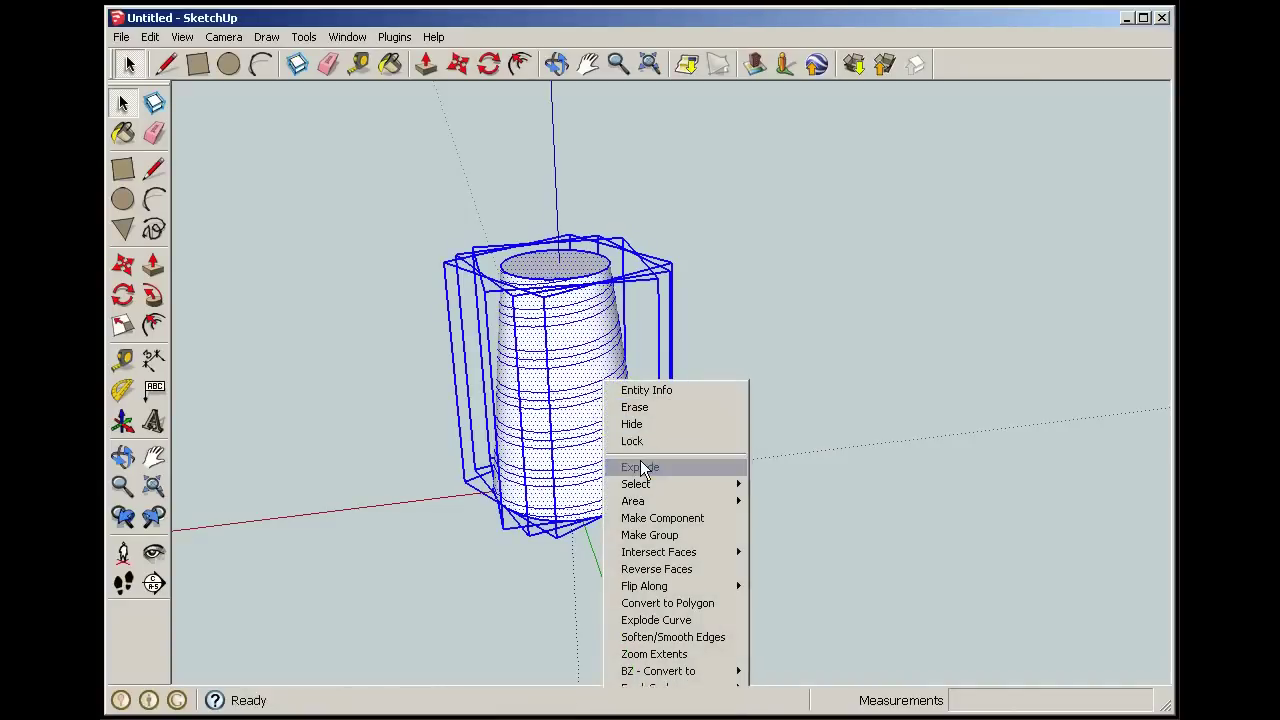
left_click(724, 372)
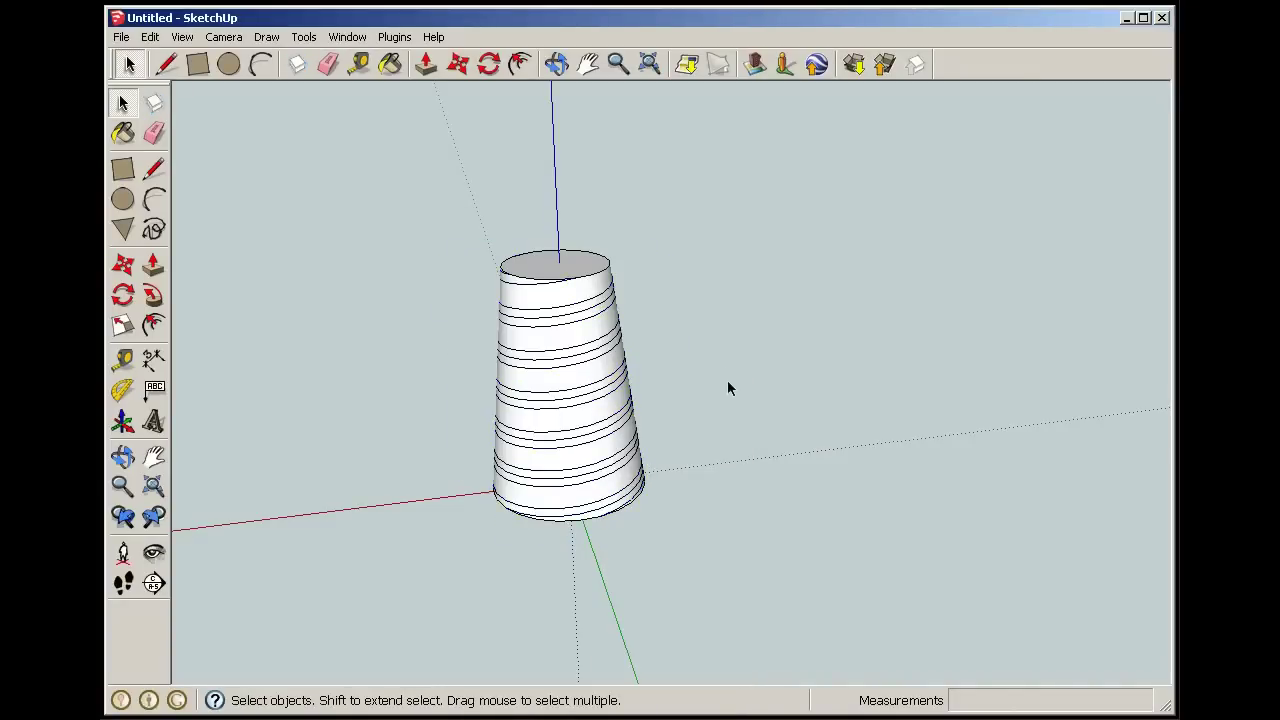
Scale the middle helix outward about its centre in red and green by about 1.16 and 1.19 to raise the thread
triple_click(586, 361)
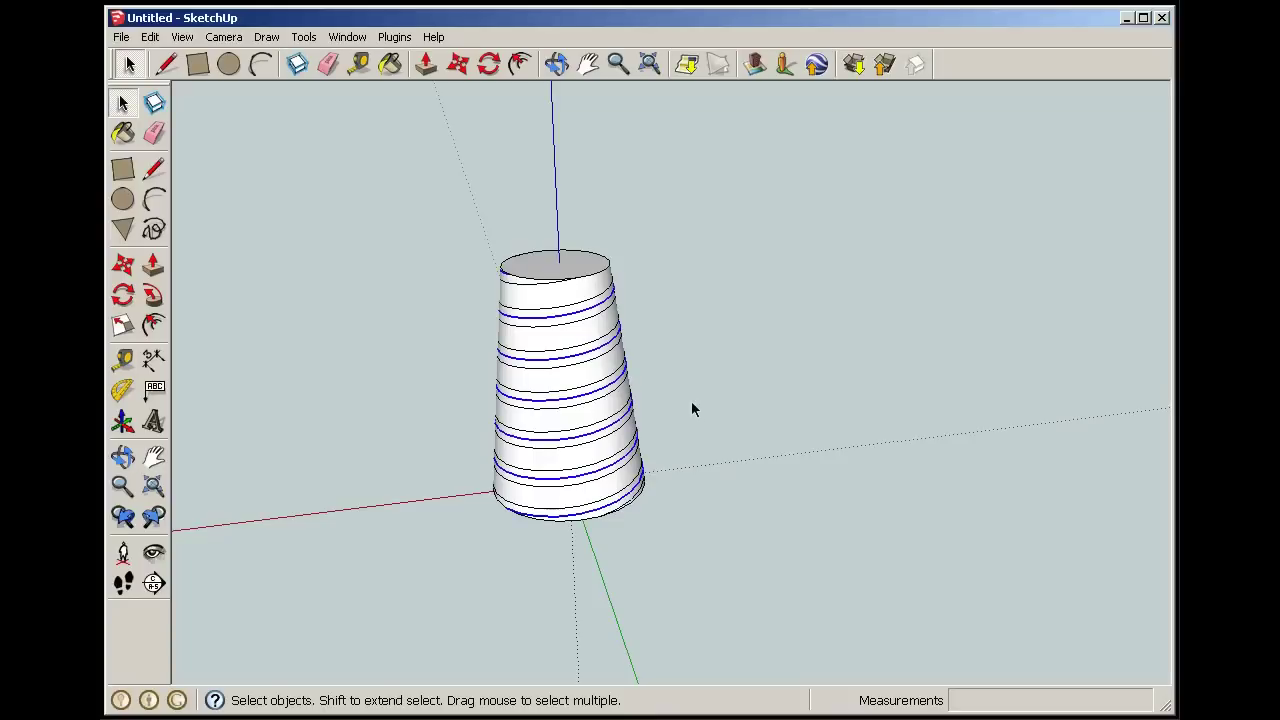
key("s")
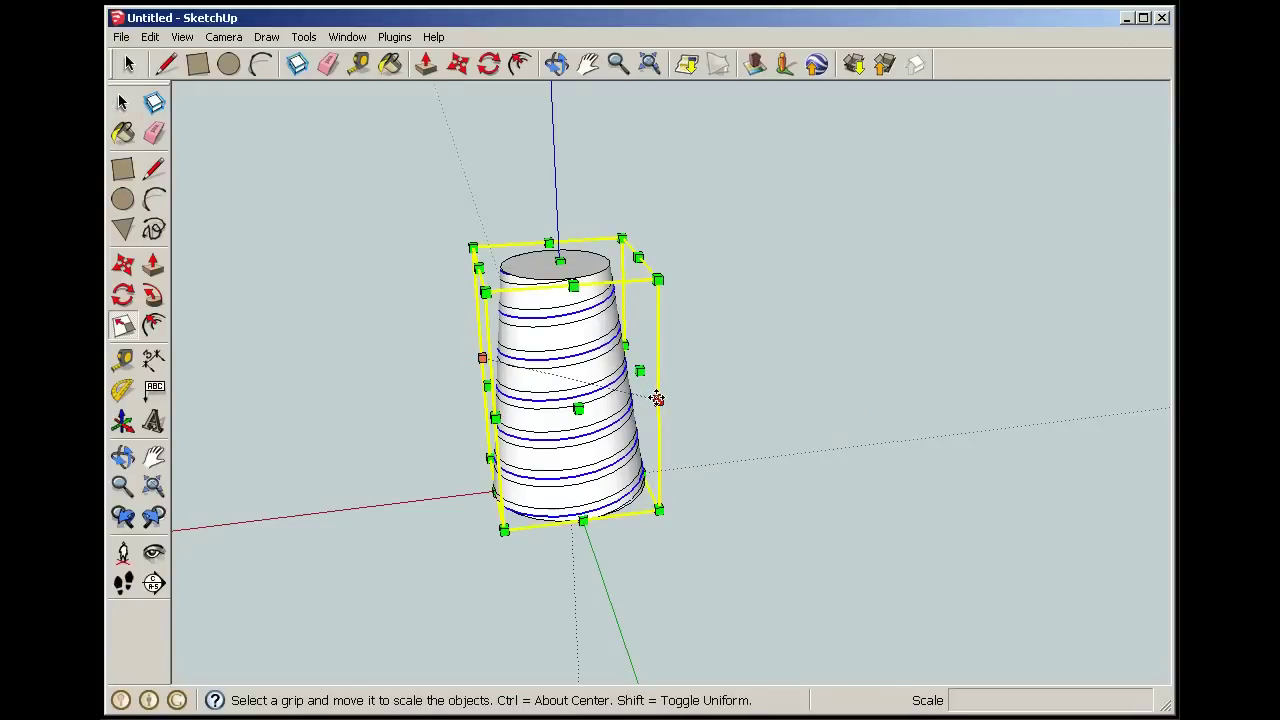
mouse_move(657, 397)
left_mouse_down()
mouse_move(688, 421)
mouse_move(679, 414)
left_mouse_up()
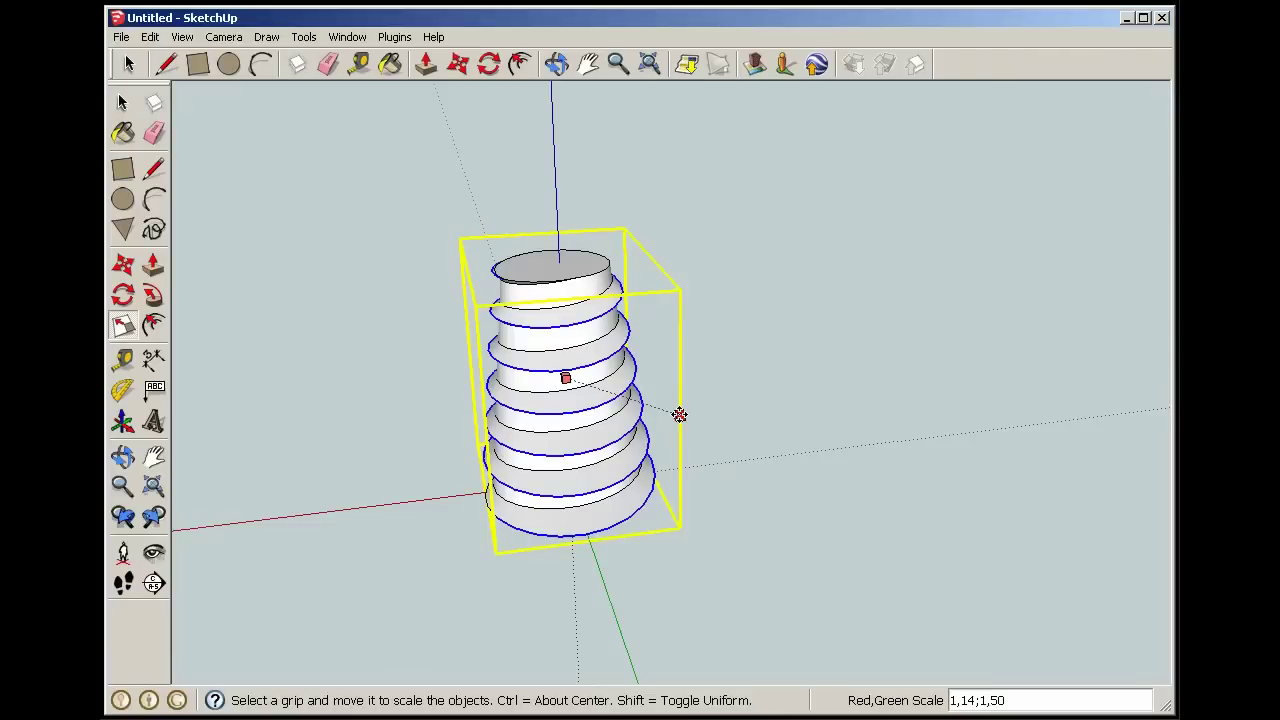
left_click_drag(679, 414, 675, 405, "ctrl")
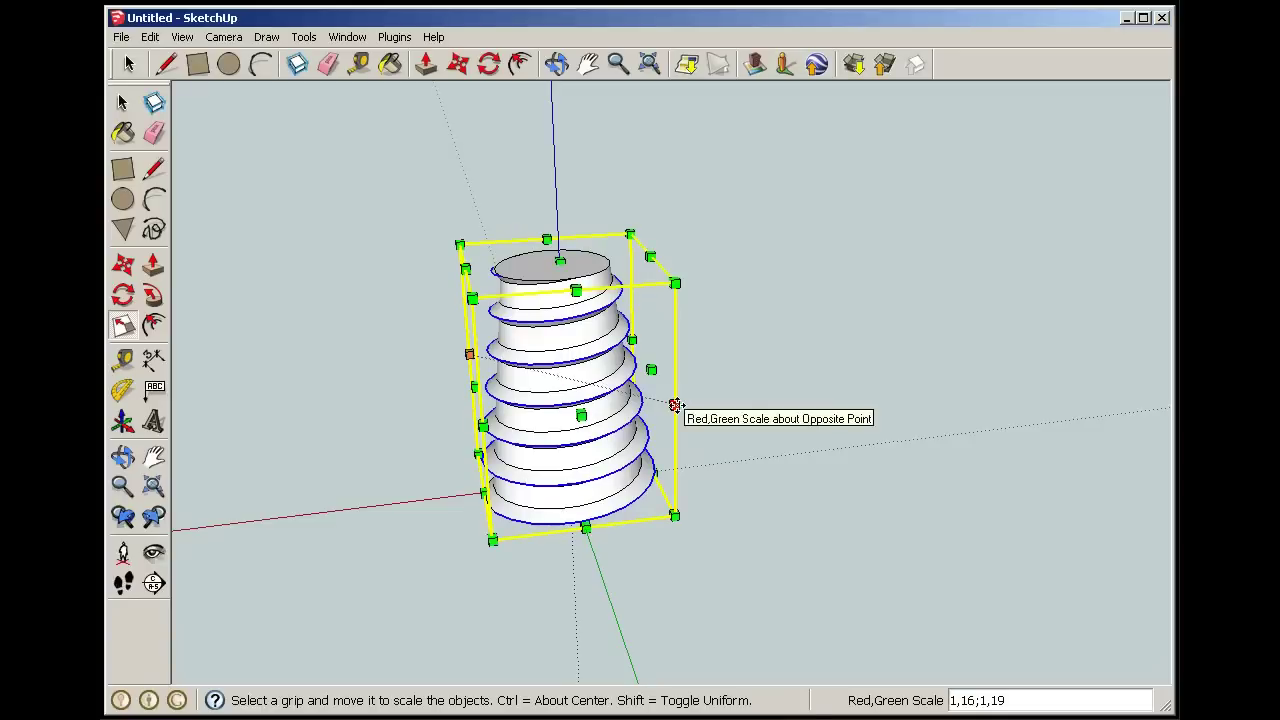
Set the middle helix's red and green scale to 1,2 each and clear the selection
type("1,2;1,2")
key("Return")
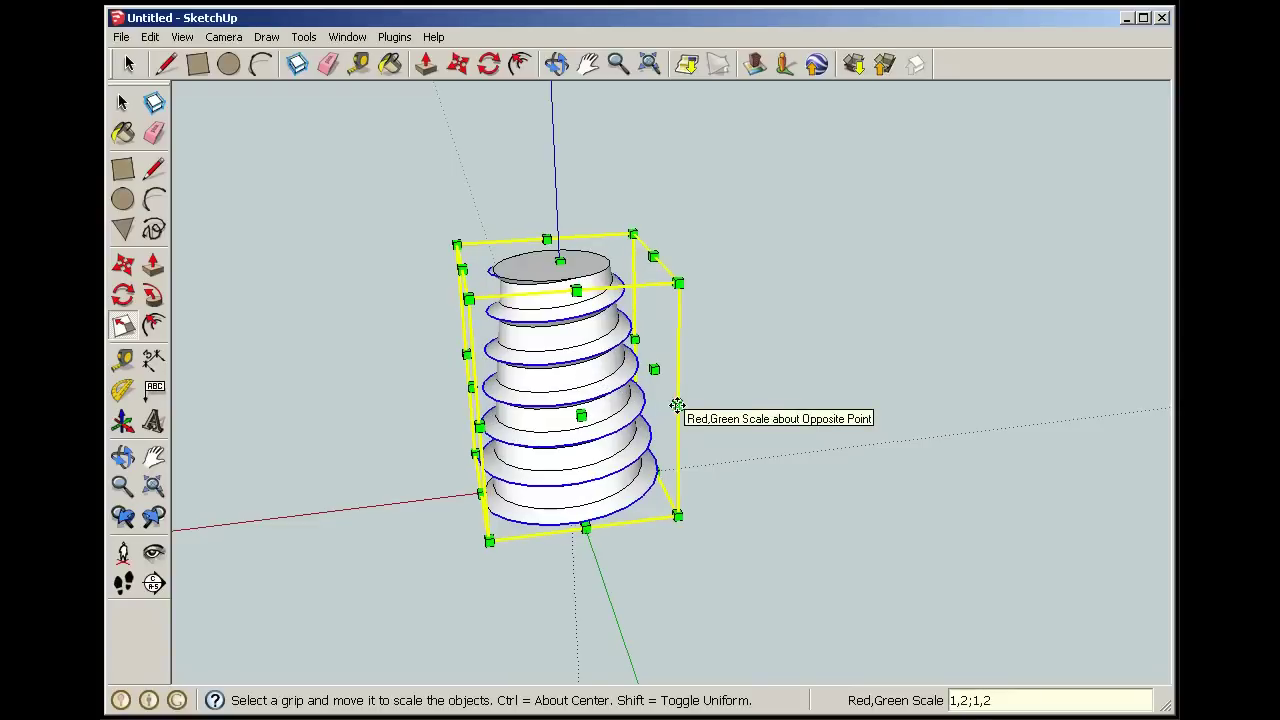
left_click(122, 102)
left_click(328, 289)
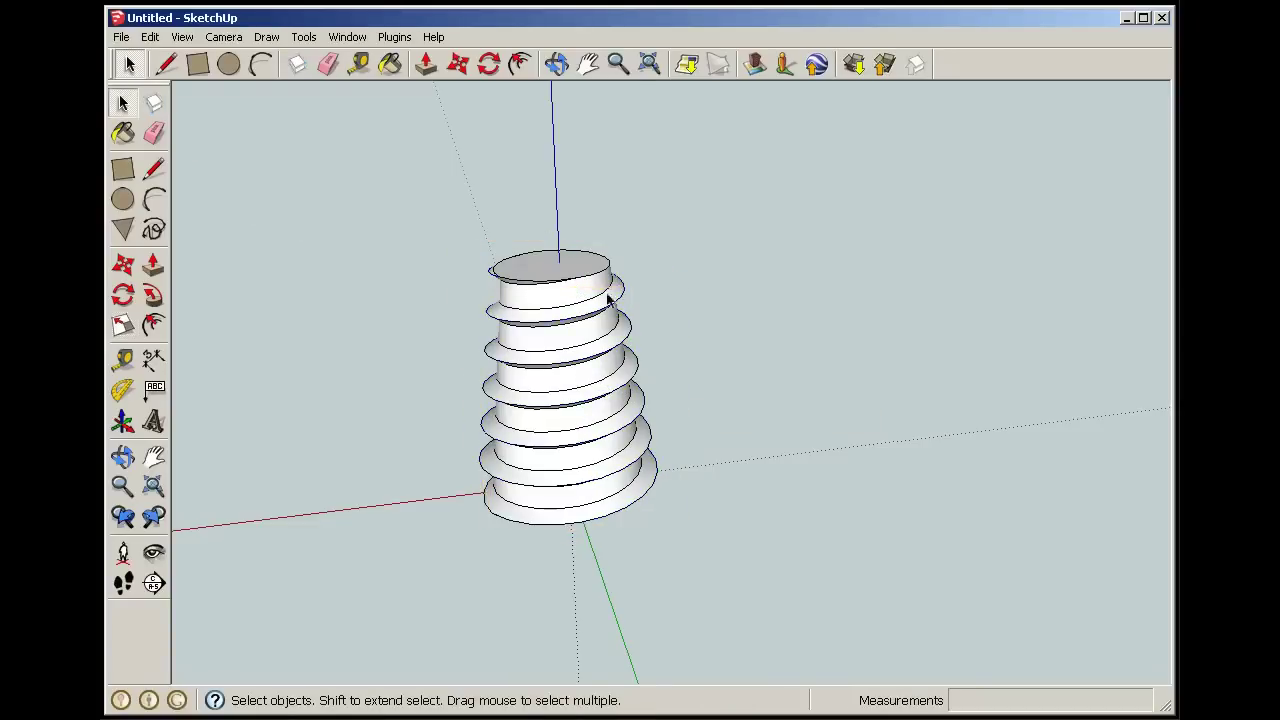
left_click(553, 64)
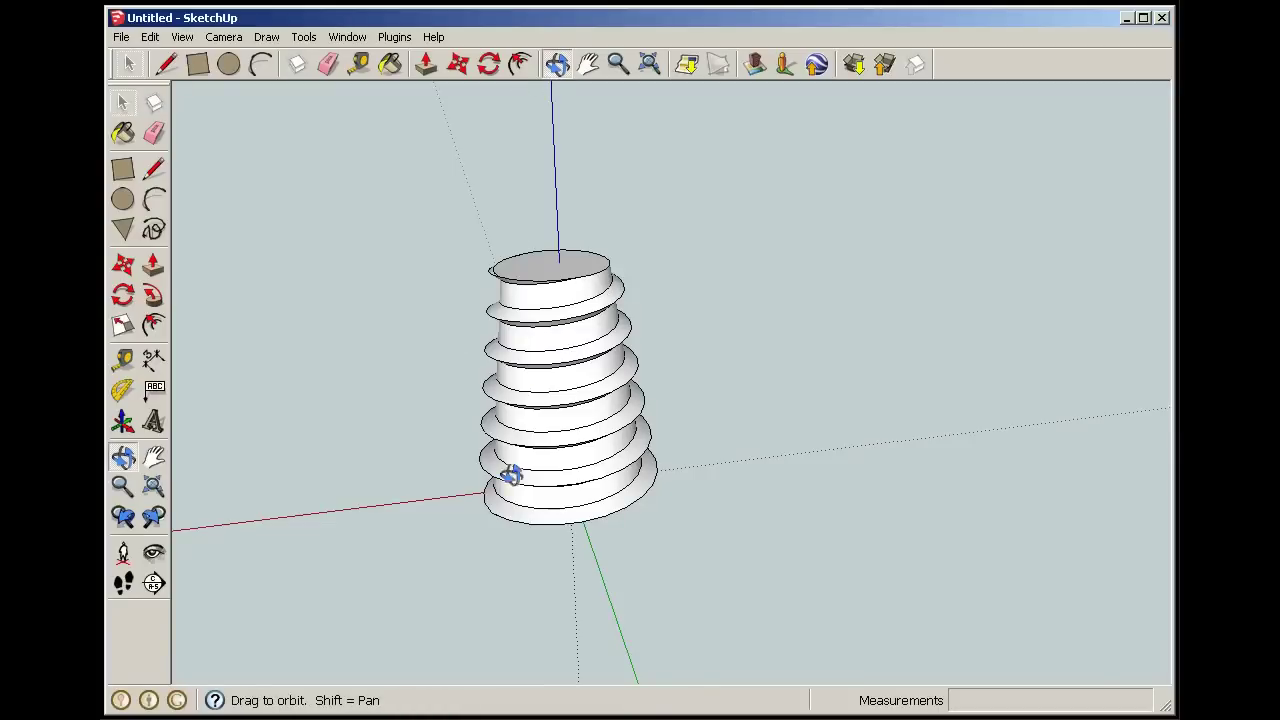
left_click_drag(511, 475, 511, 341)
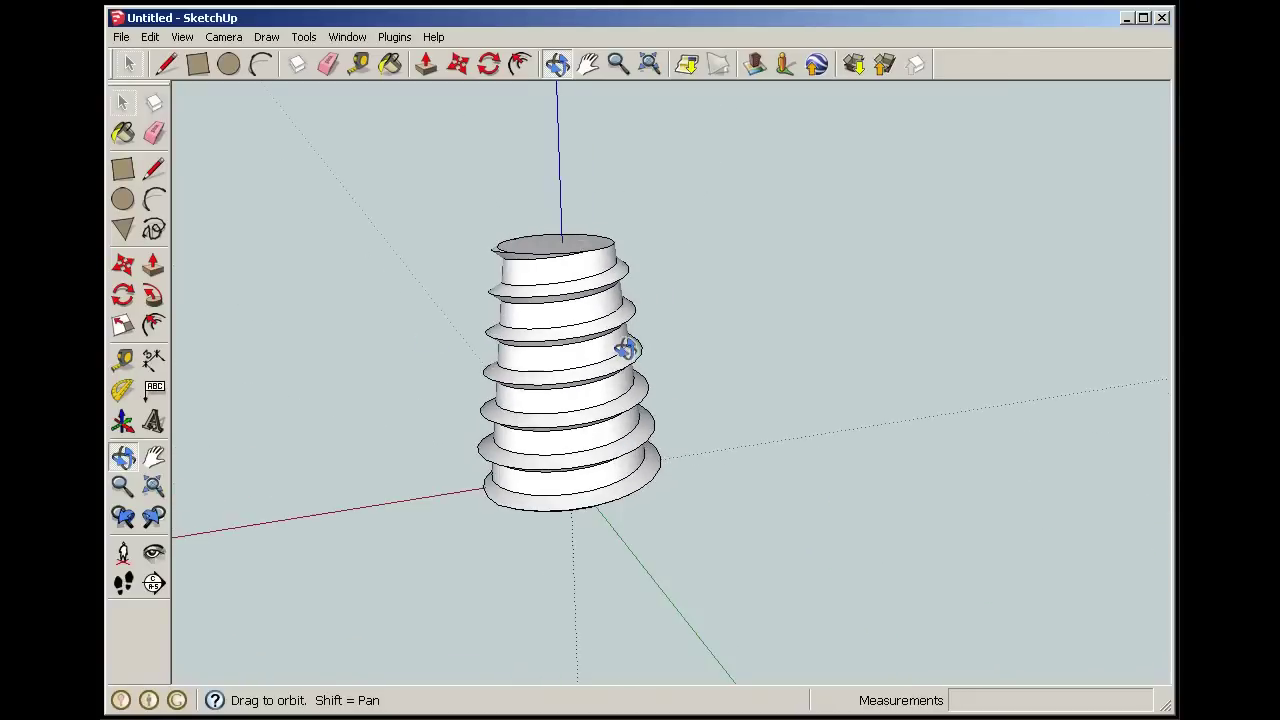
left_click_drag(626, 348, 571, 423)
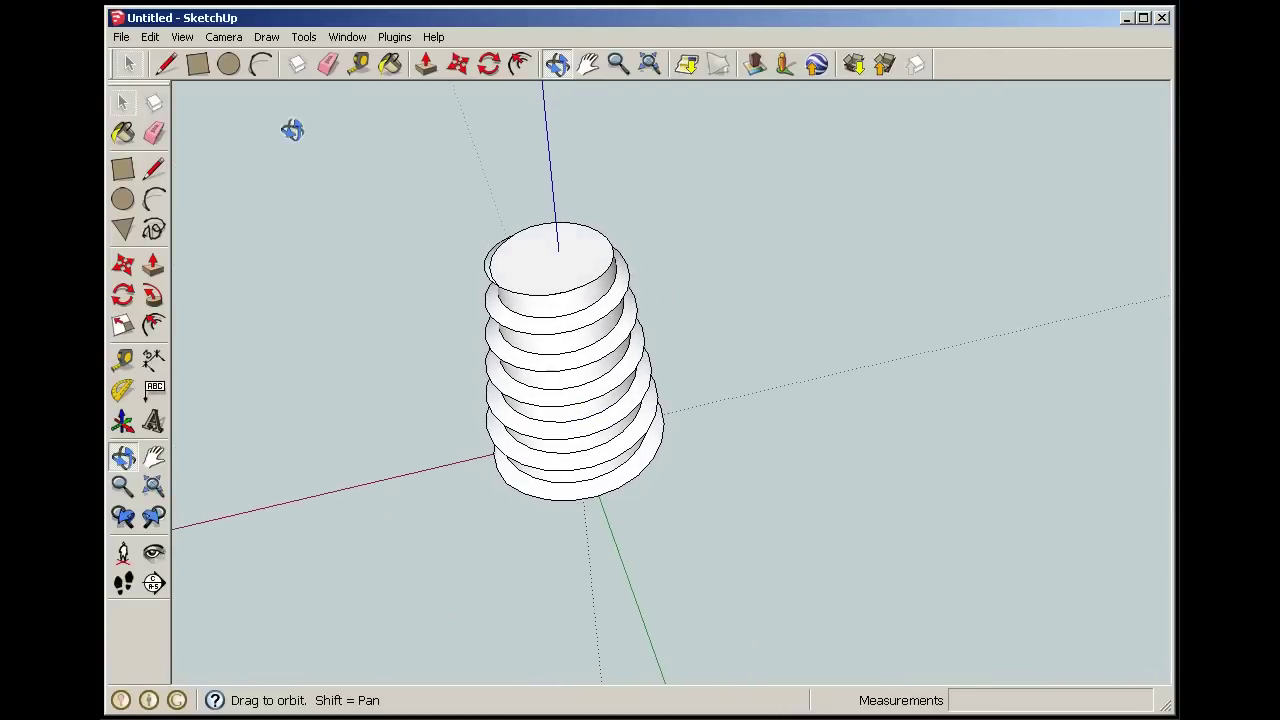
Draw a large circle beside the tapered thread and extrude it into a wider cylinder
left_click(231, 65)
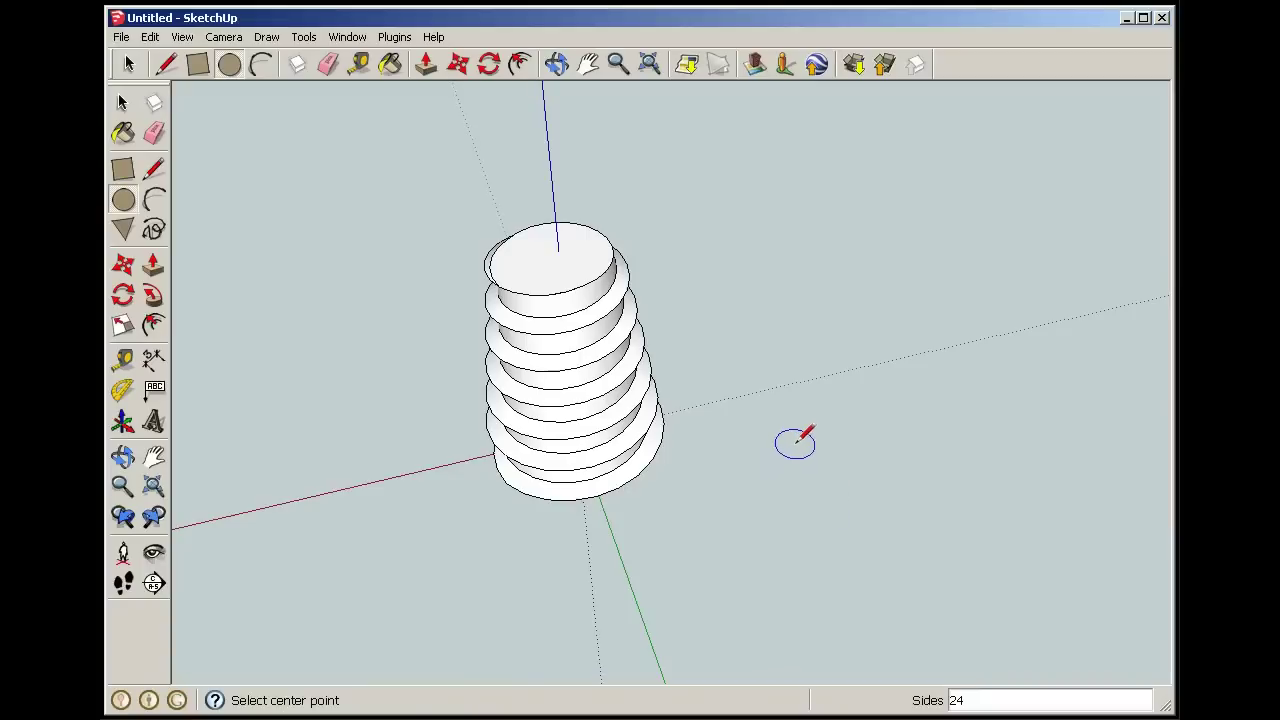
left_click(933, 491)
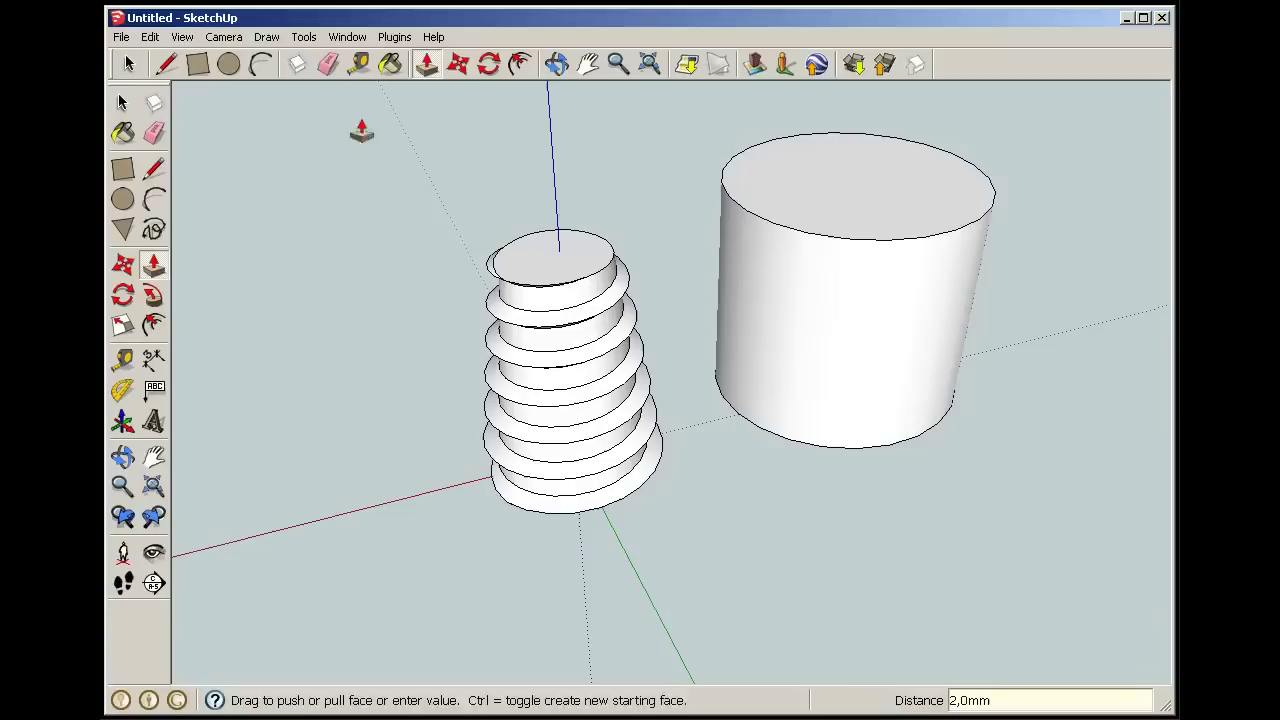
key("space")
Place the wide cylinder around the tapered thread, using a standard view, and hollow out the threaded cavity inside it
left_click(224, 37)
mouse_move(330, 91)
left_click(444, 91)
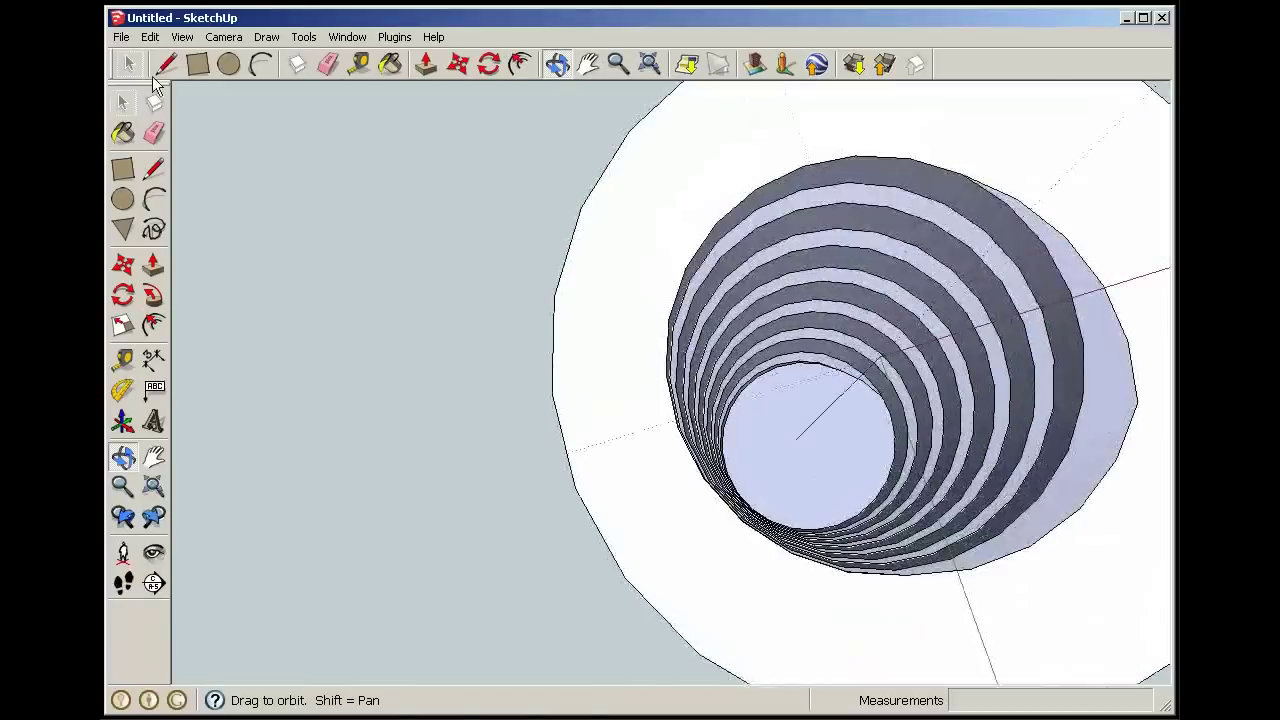
right_click(1046, 276)
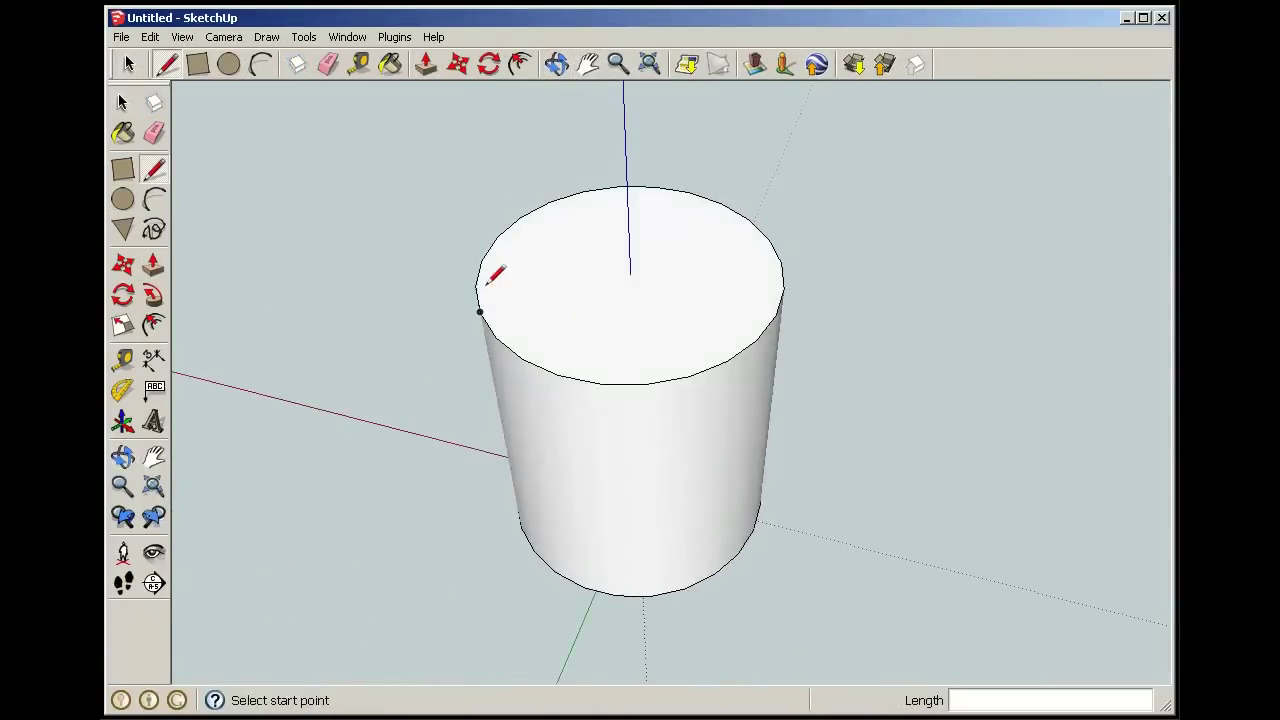
Outline a rectangular hinge base with lines on the cylinder's top face
scroll(491, 274, "up", 3)
left_click(484, 295)
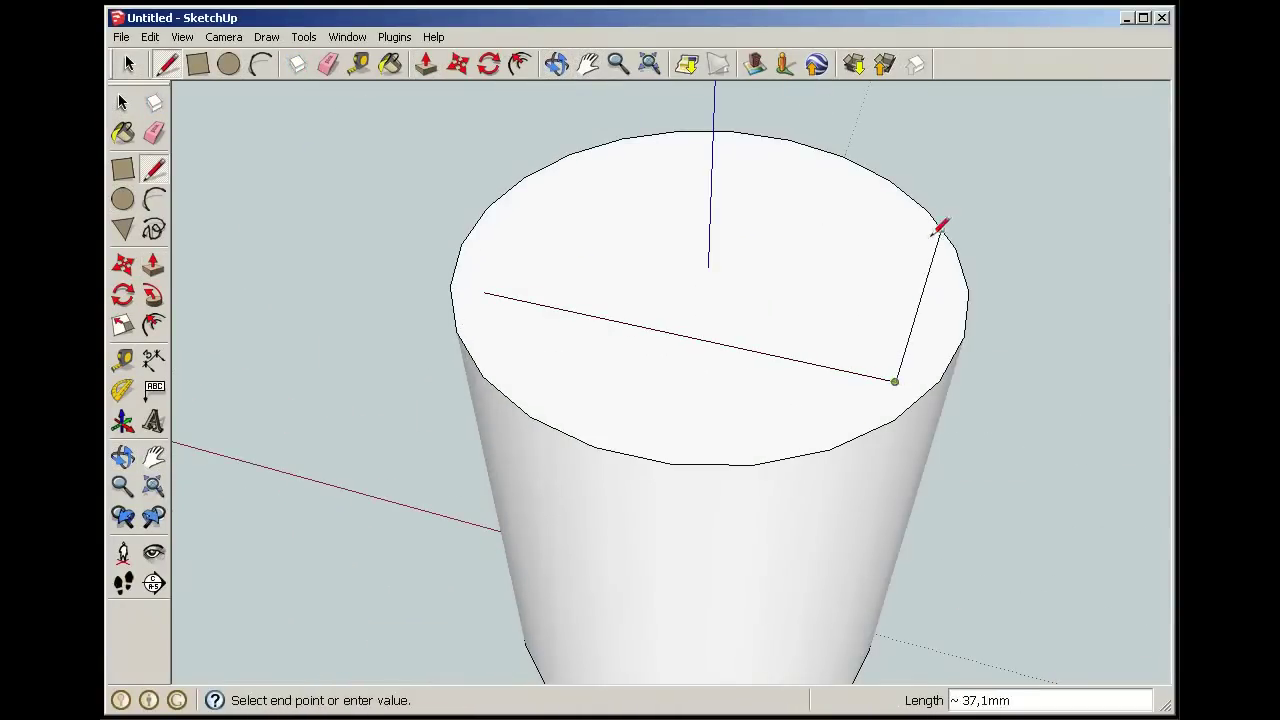
left_click(557, 64)
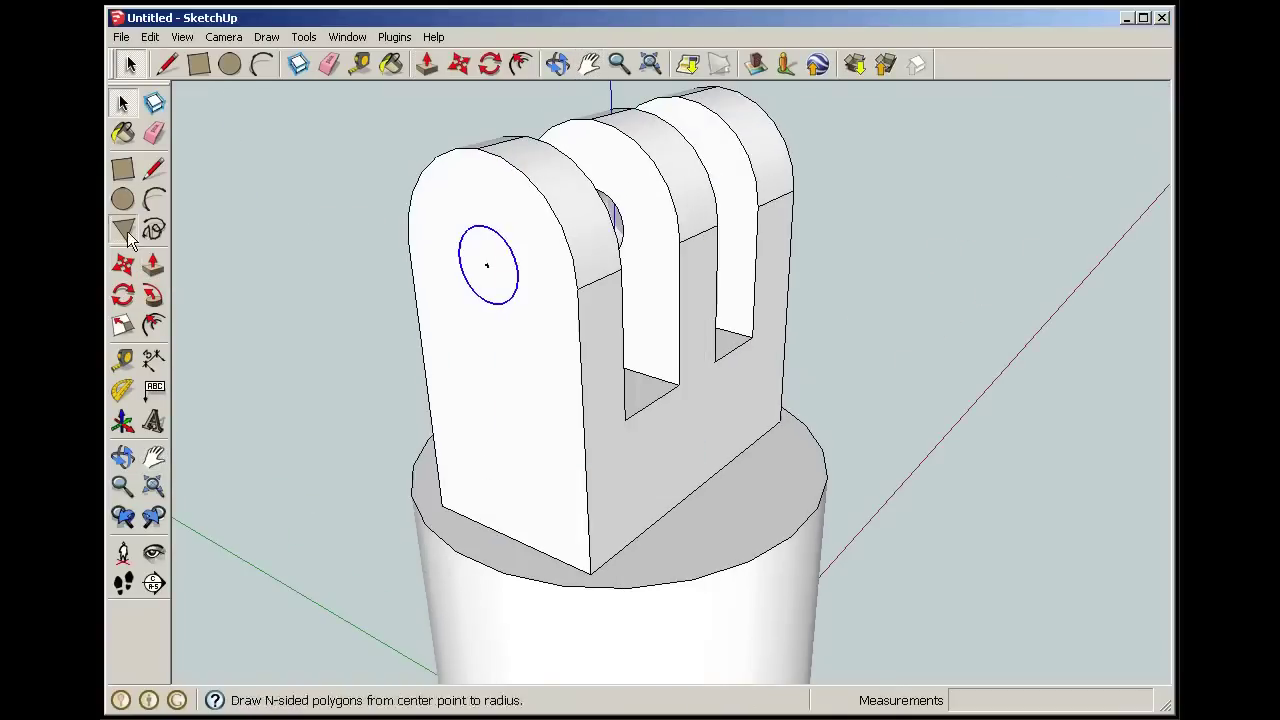
Draw a hexagon centred on the pin hole of the hinge's outer prong and recess it as a nut pocket
left_click(487, 265)
left_click(546, 282)
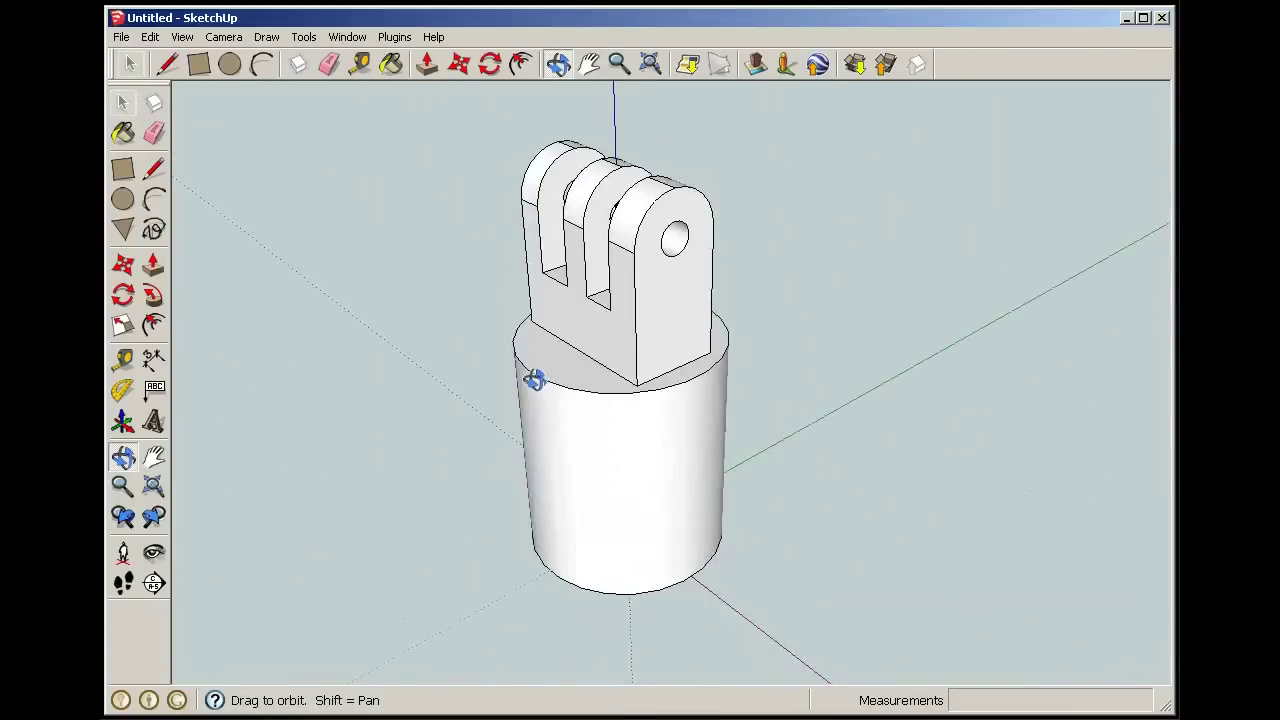
left_click_drag(555, 360, 718, 469)
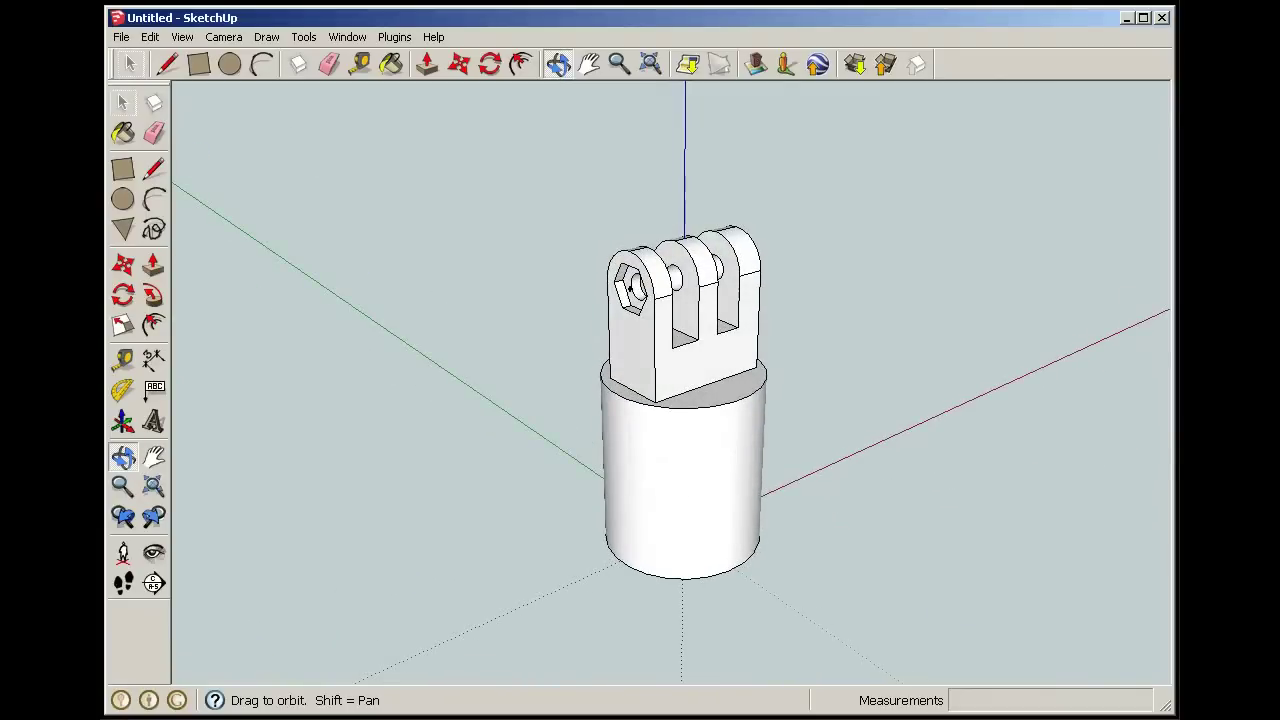